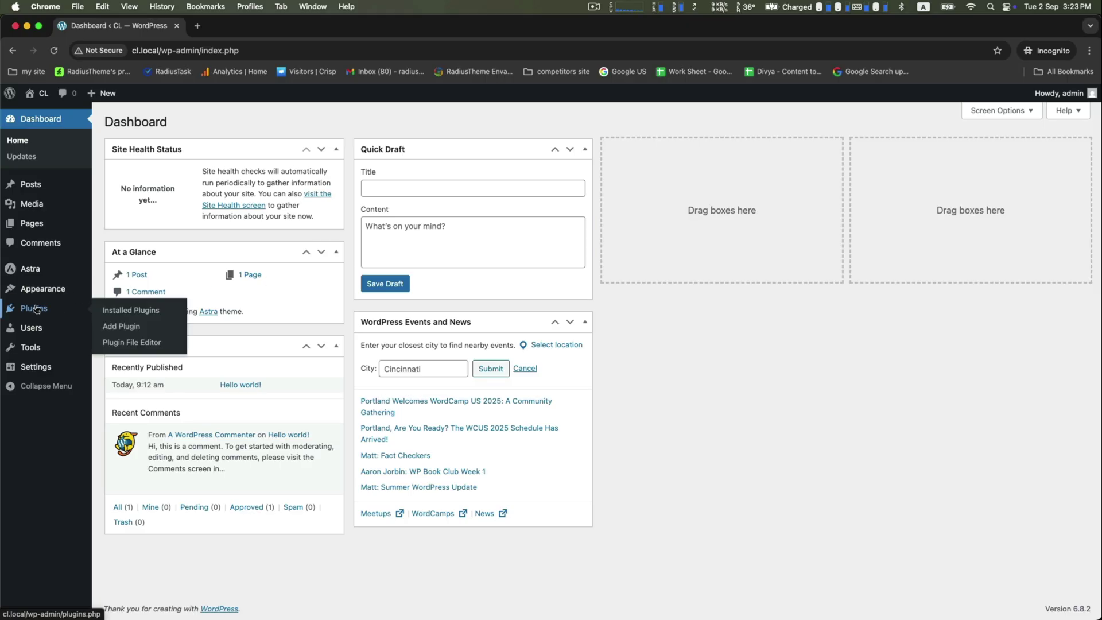
Search new plugins for 'directory', then install and activate Classified Listing
left_click(117, 326)
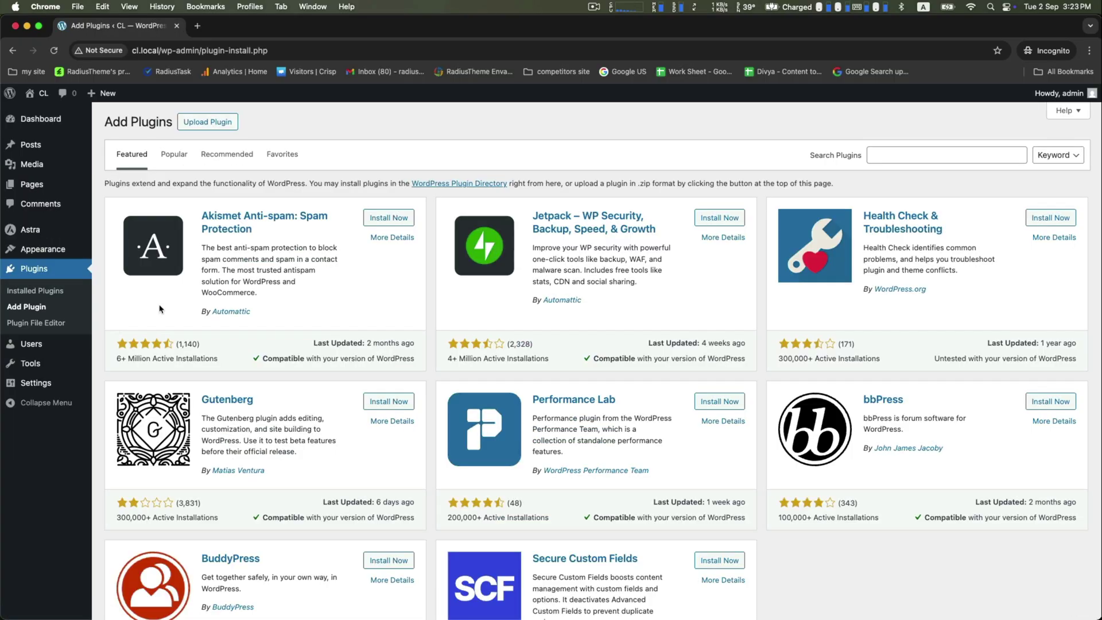
left_click(899, 153)
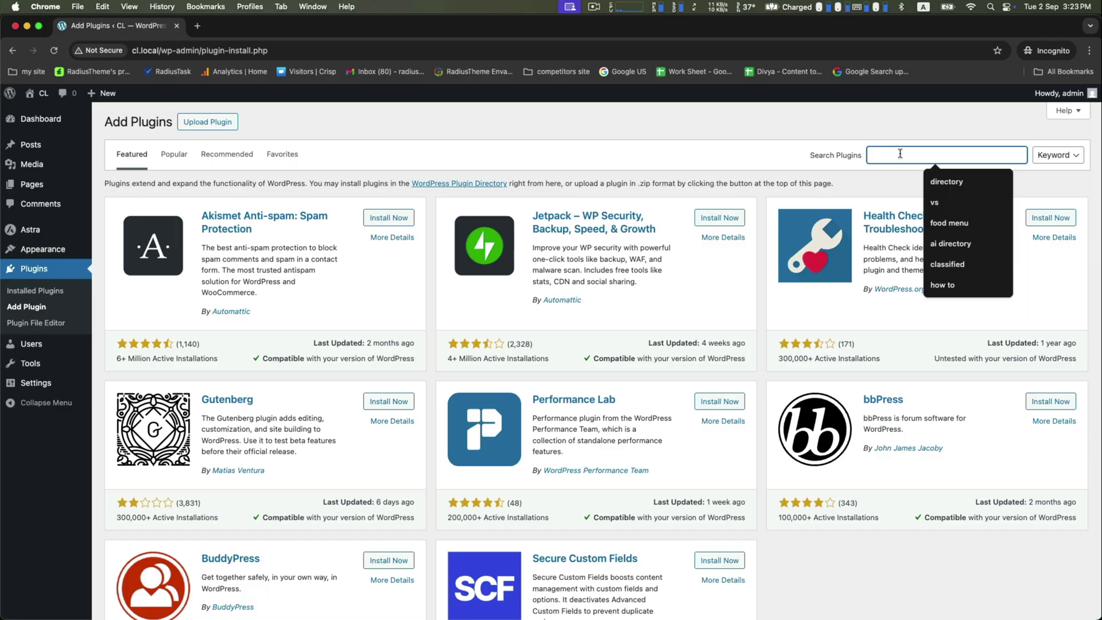
type("directory")
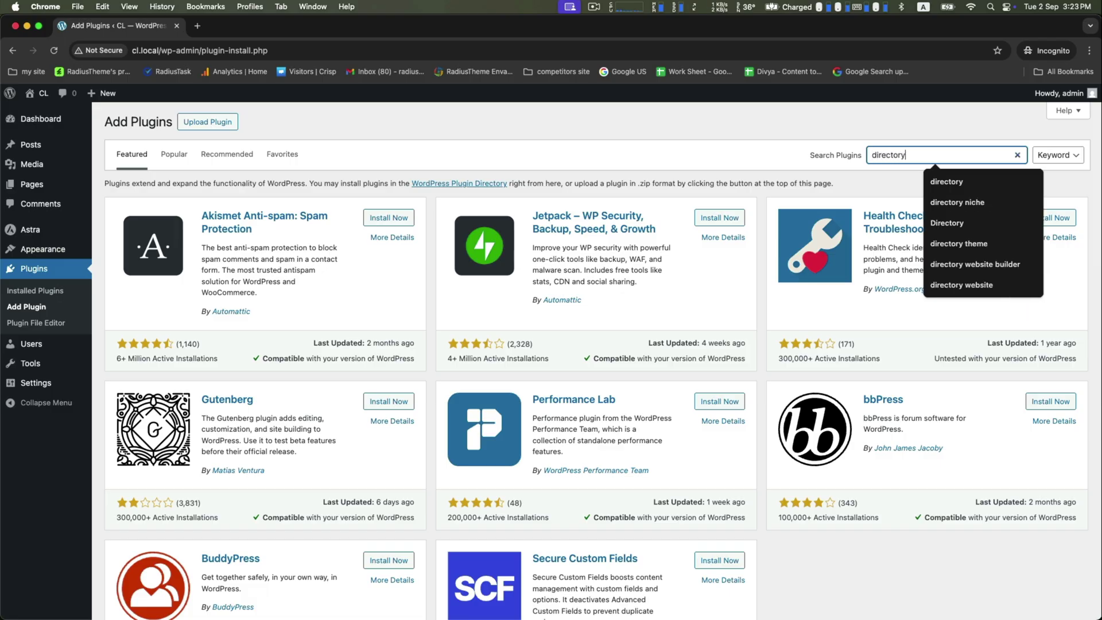
key("Return")
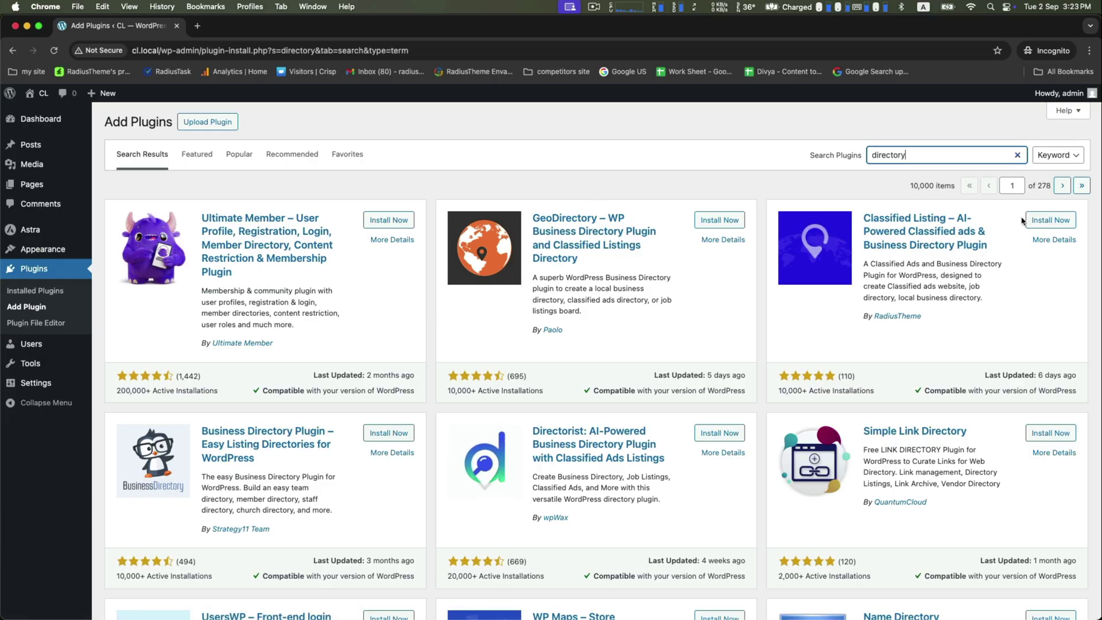
left_click(1058, 217)
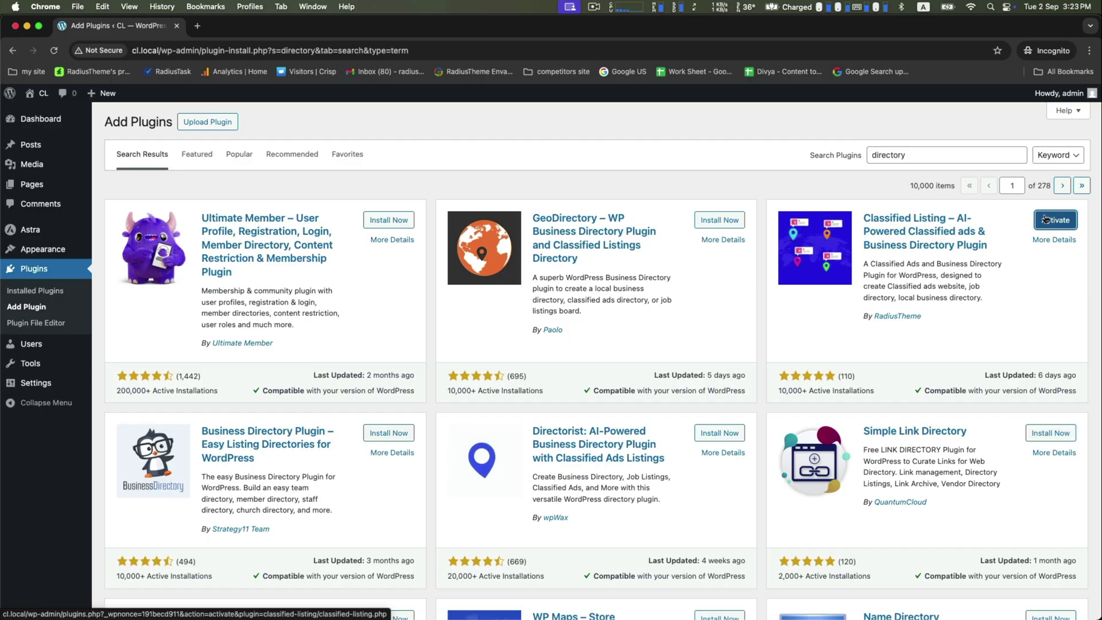
left_click(1045, 220)
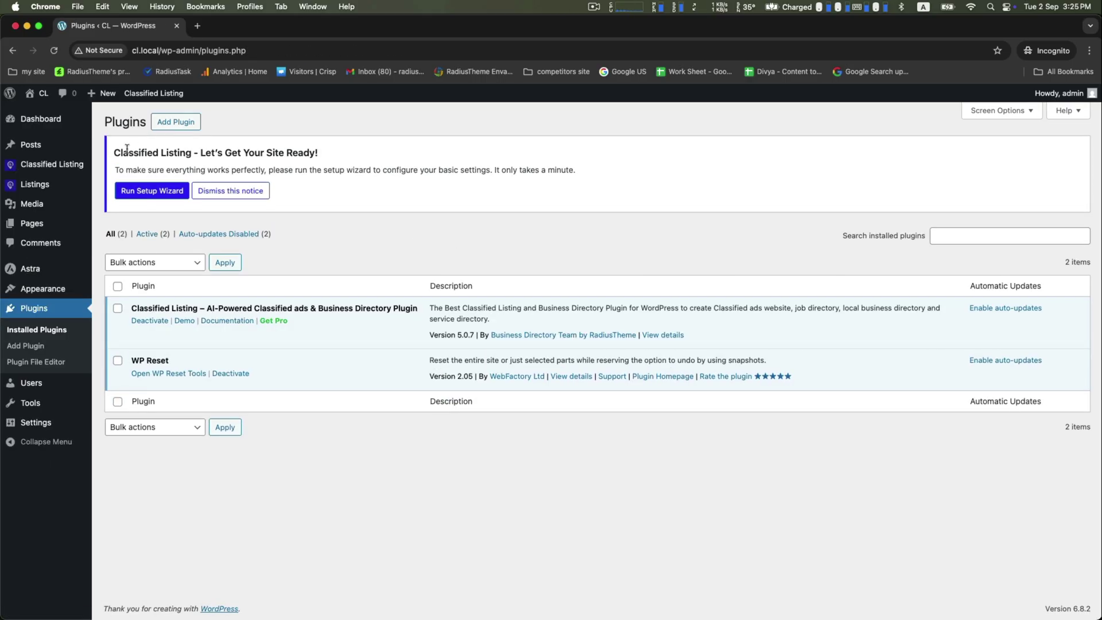
Launch the Classified Listing setup wizard from the plugin's setup notice
left_click_drag(127, 149, 334, 159)
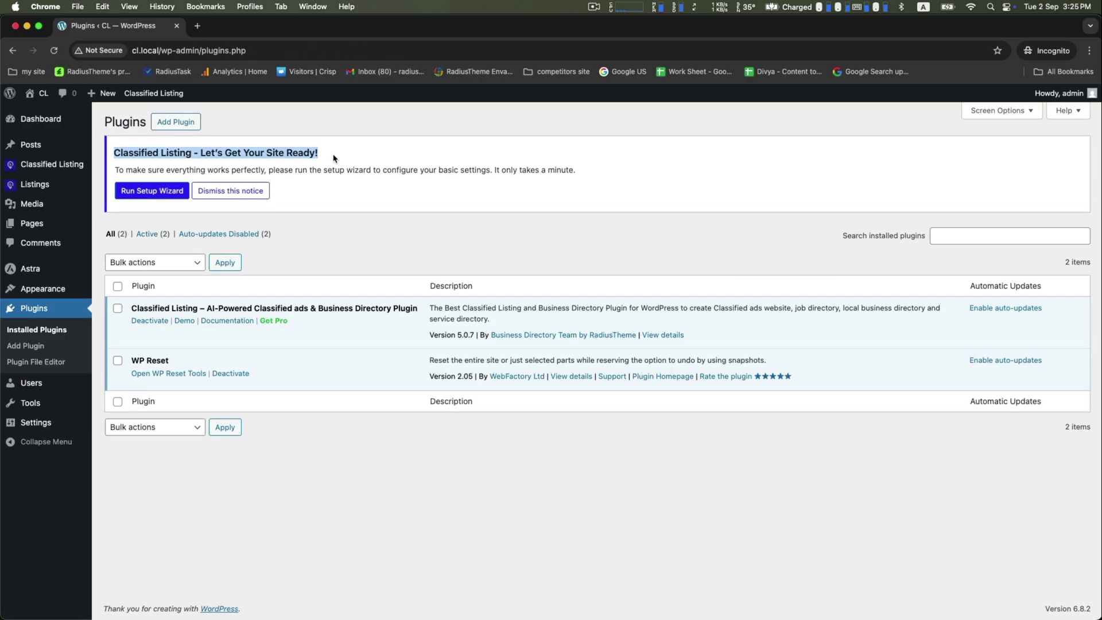
left_click(153, 215)
left_click(145, 191)
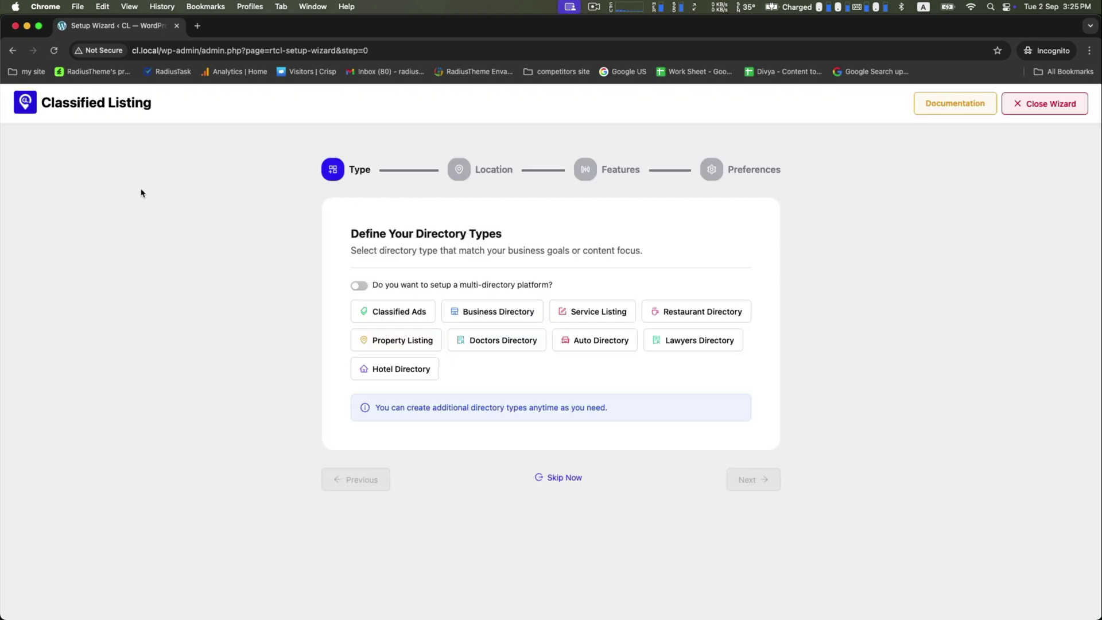
Enable multi-directory and select Classified Ads and Business Directory as directory types
triple_click(374, 232)
left_click(308, 293)
triple_click(463, 283)
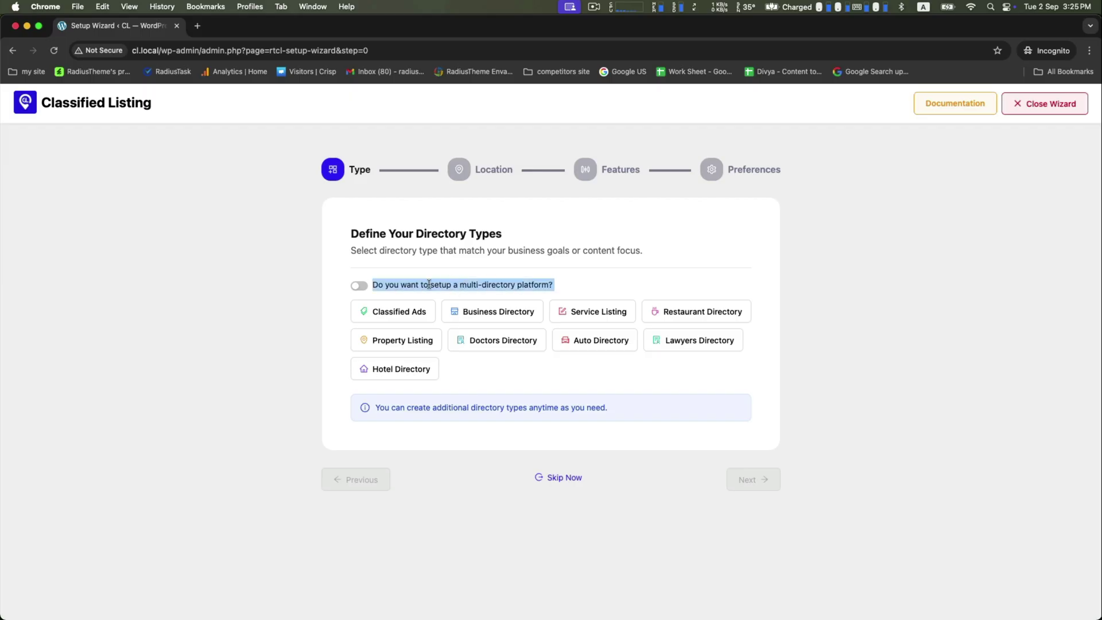
left_click(355, 287)
left_click(362, 286)
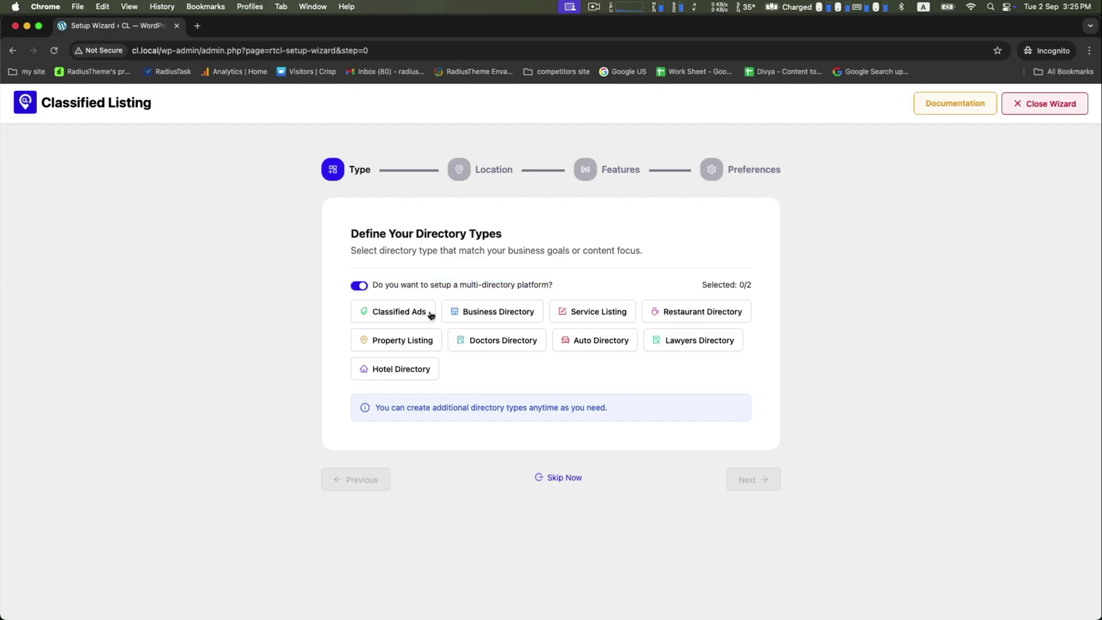
left_click(390, 313)
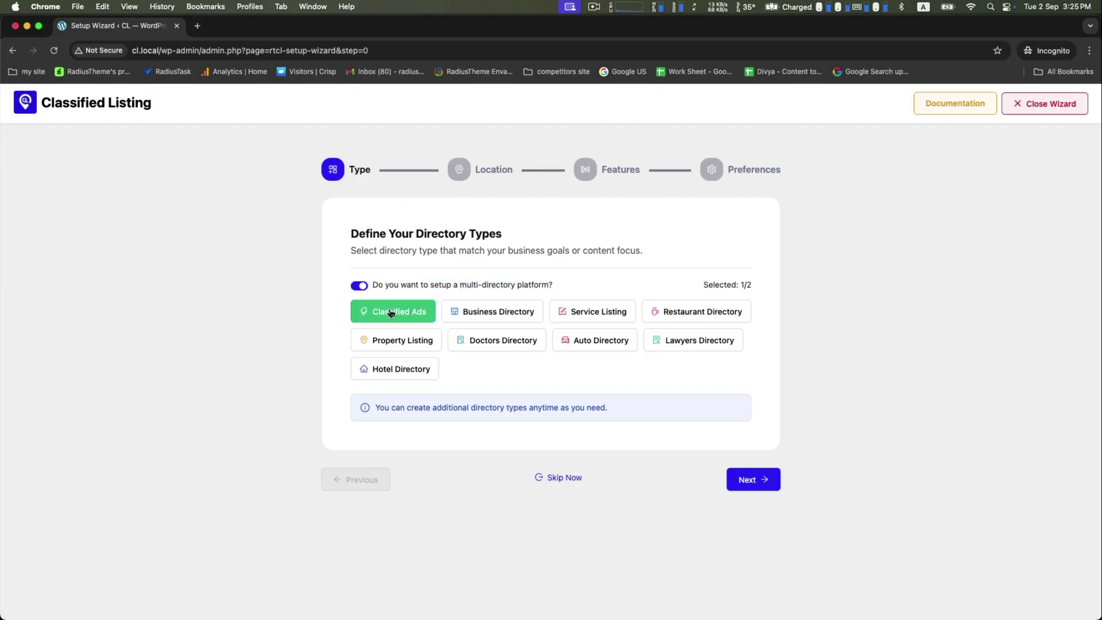
left_click(493, 313)
left_click(743, 478)
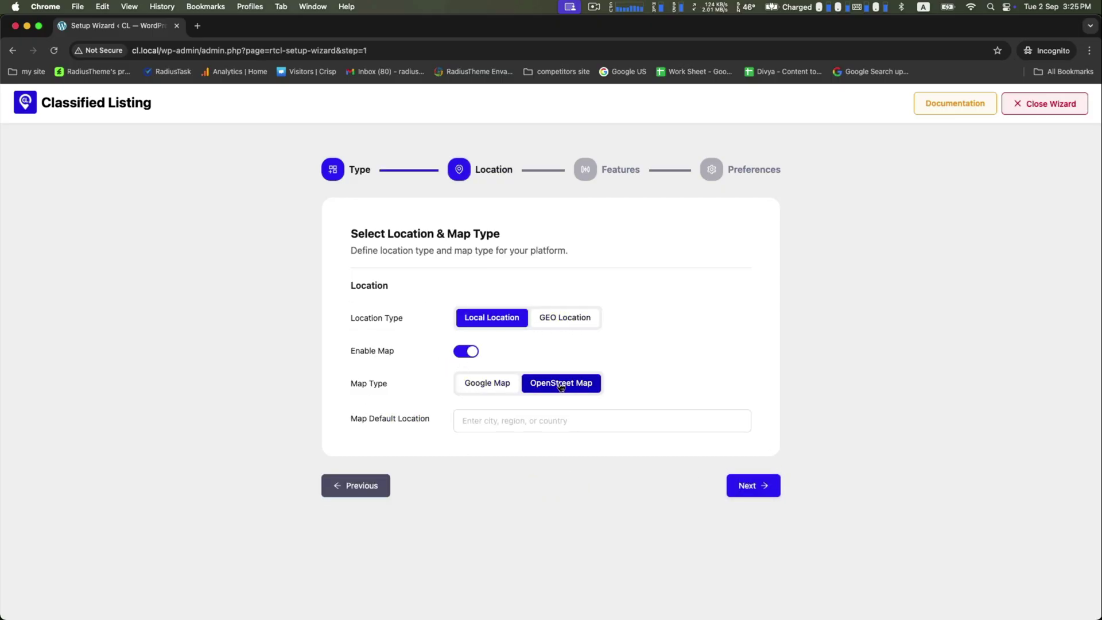
Enter New York as map default location, then enable payments and the Bank Transfer gateway
left_click(528, 417)
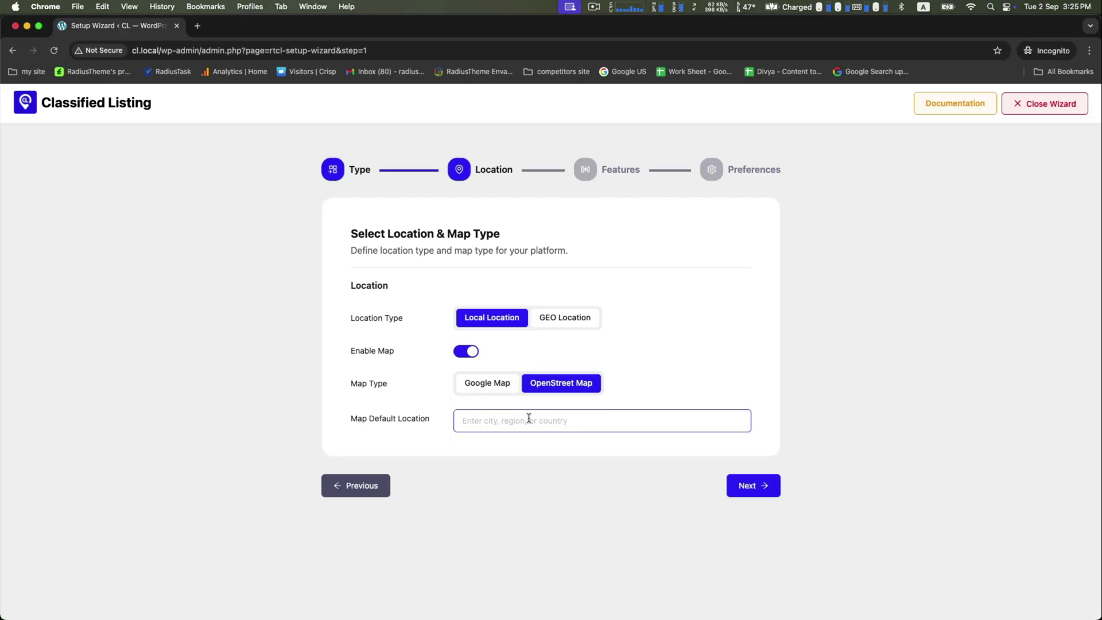
type("N")
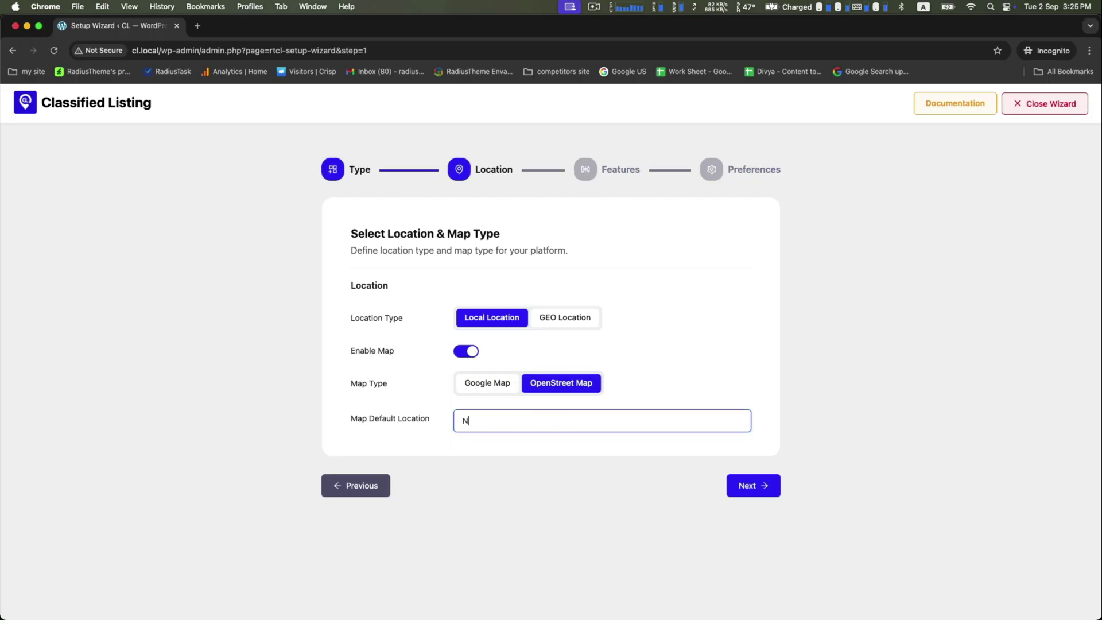
type("ew York")
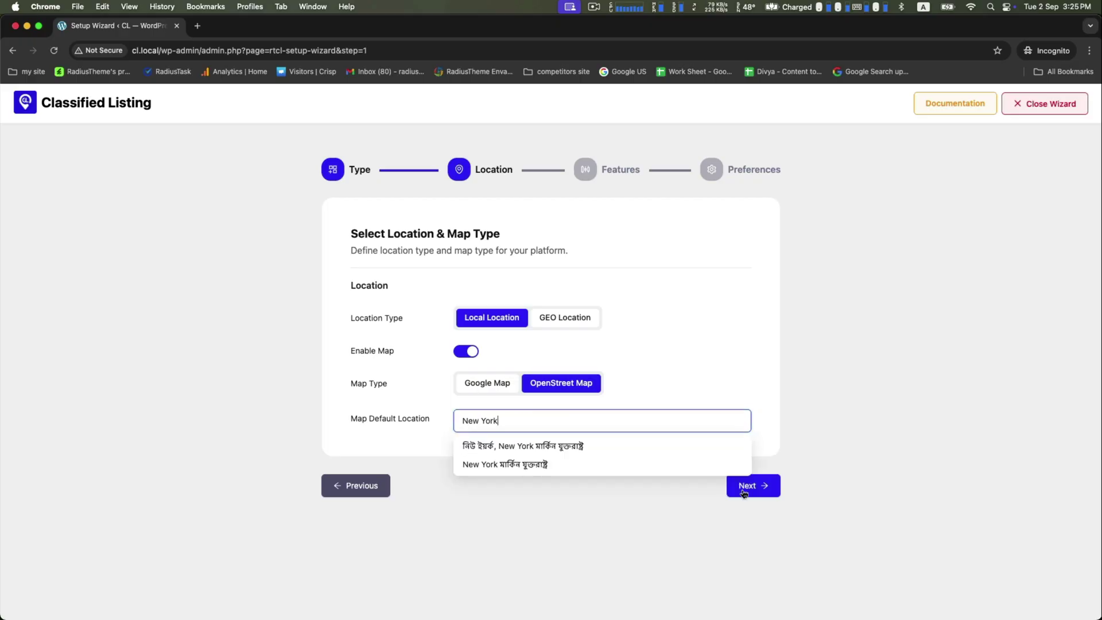
left_click(749, 492)
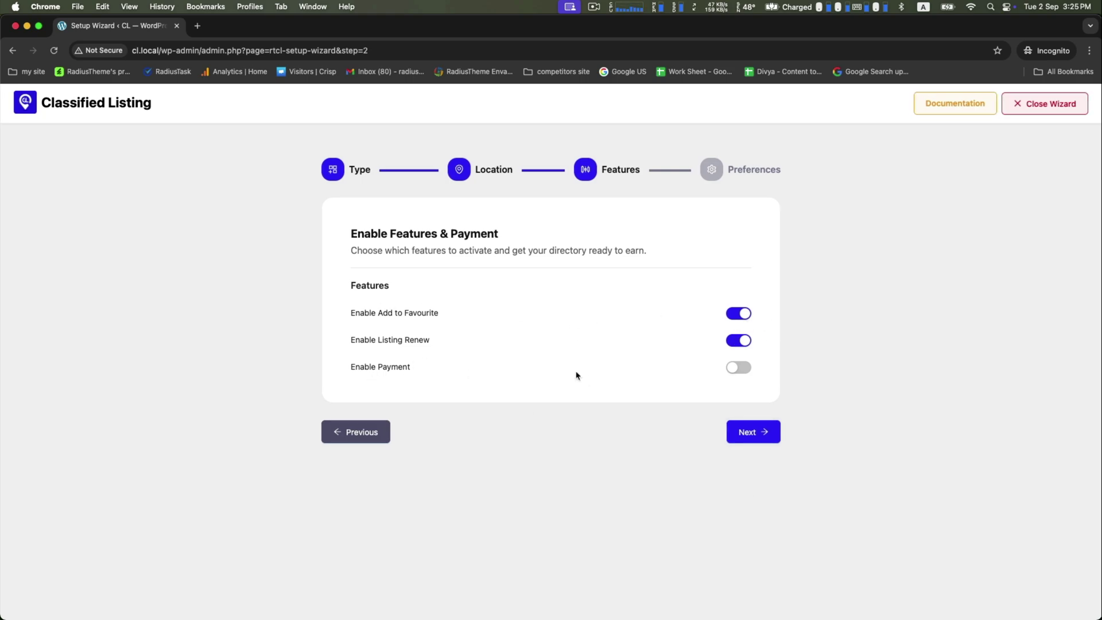
left_click(742, 369)
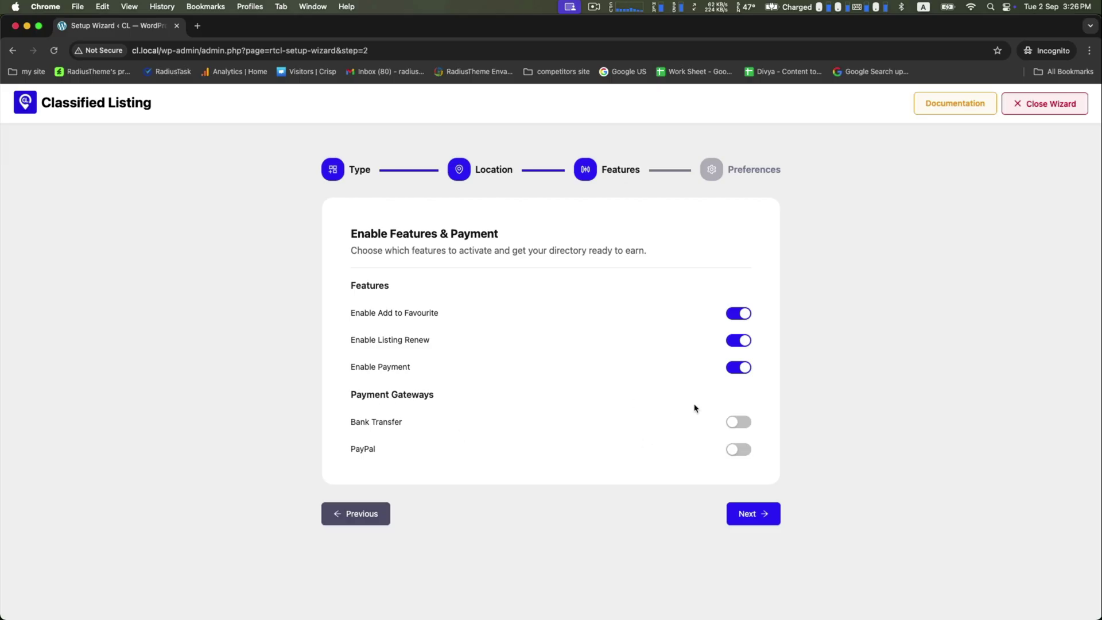
left_click(746, 421)
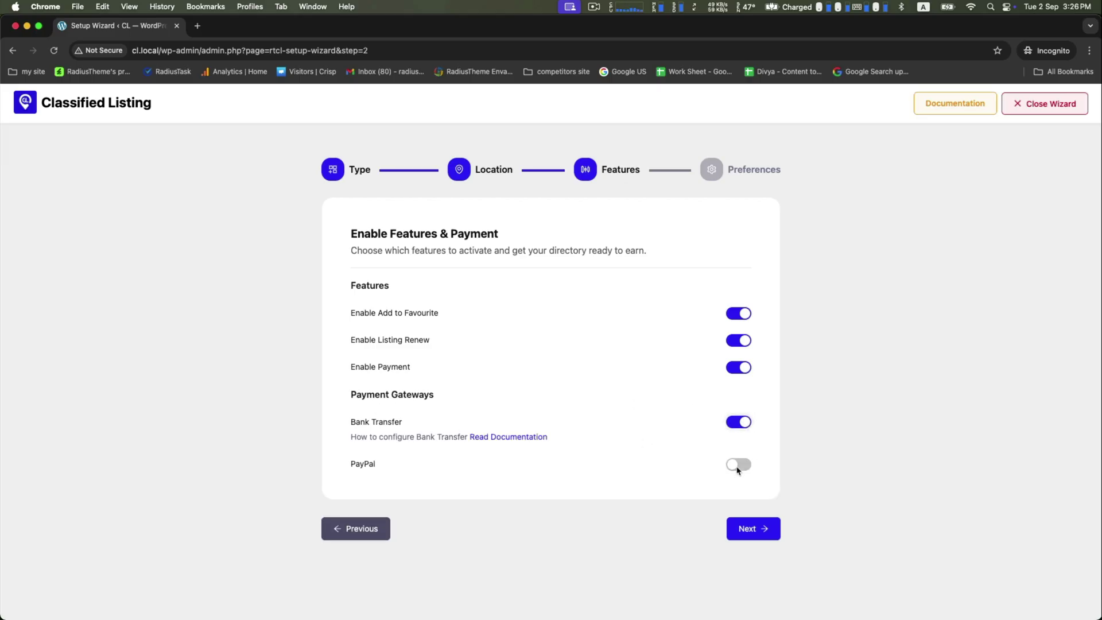
Choose United States (US) as the country for imported demo locations
left_click(745, 527)
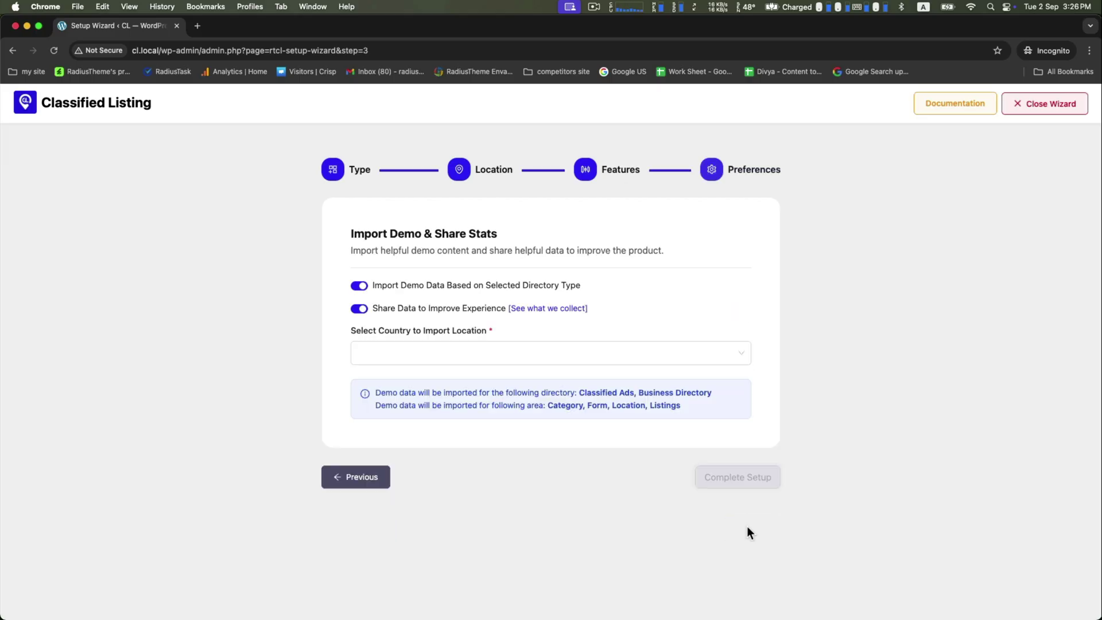
left_click(472, 345)
left_click(474, 346)
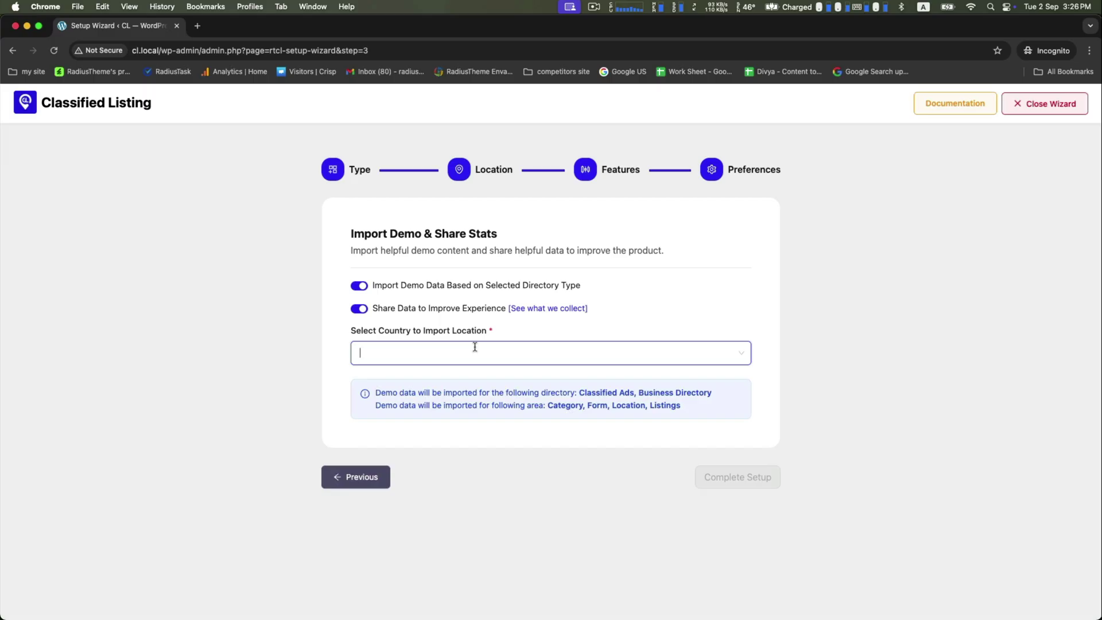
type("United")
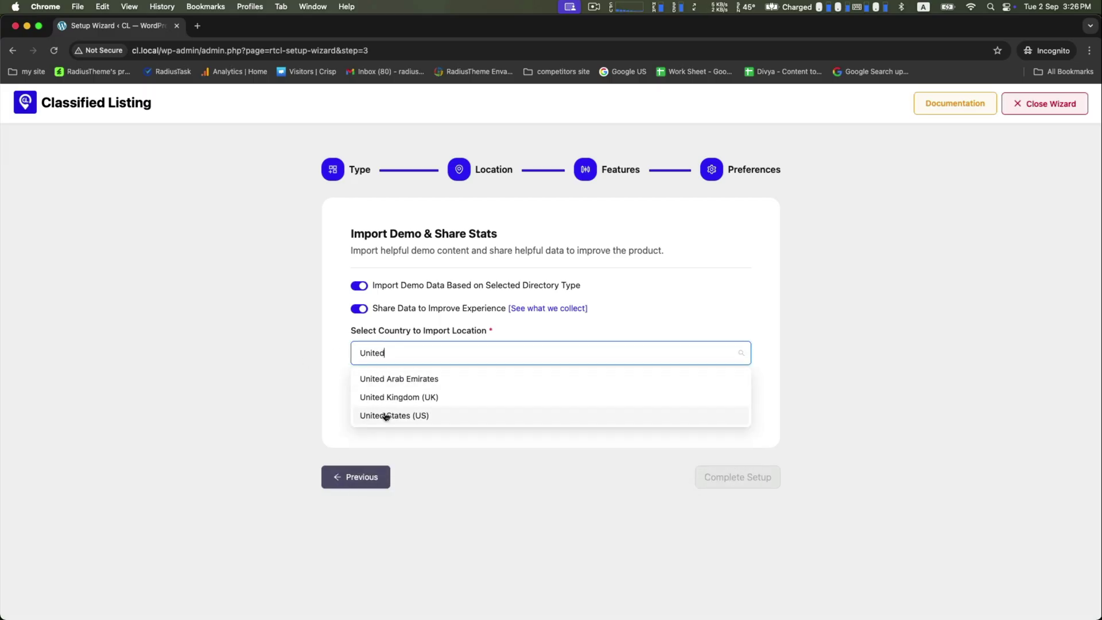
left_click(386, 415)
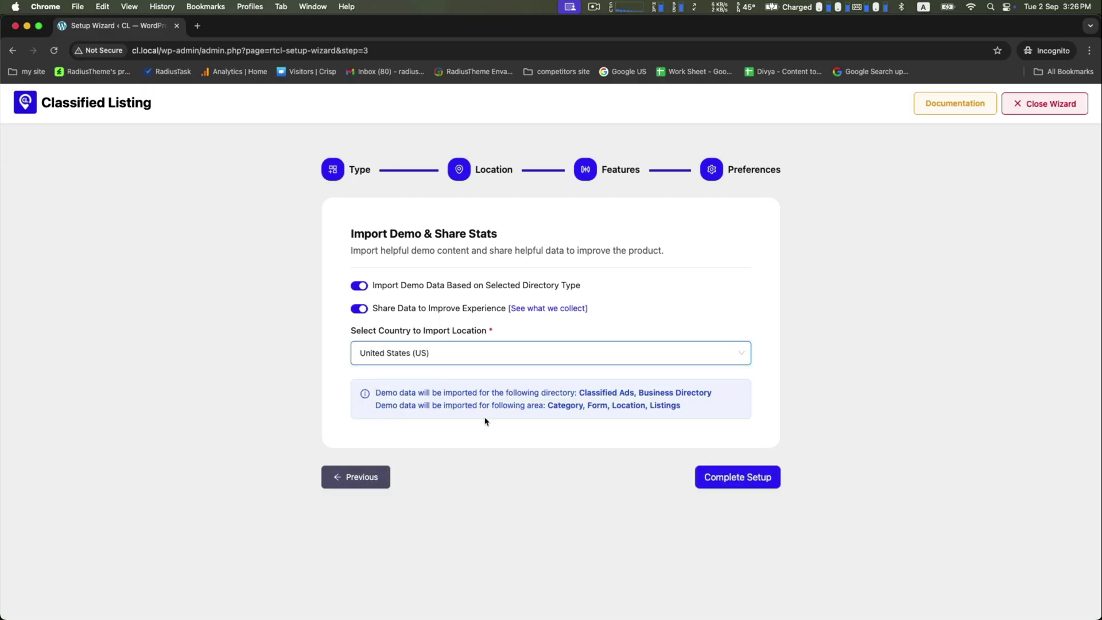
Complete the setup and wait for the demo import to reach Setup Complete
left_click(727, 476)
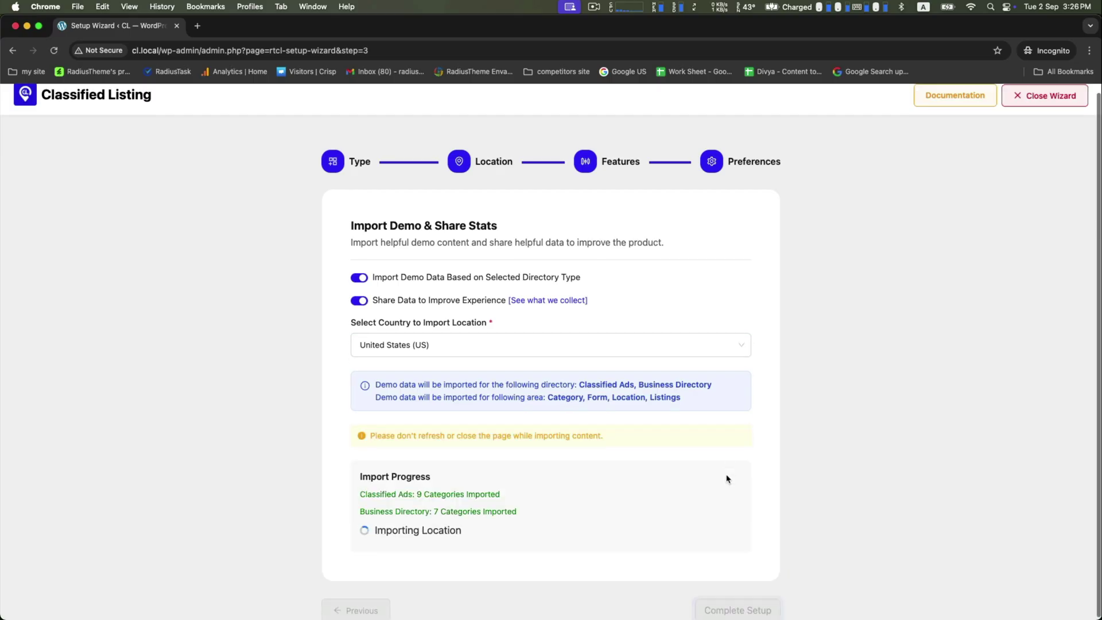
scroll(794, 447, "down", 2)
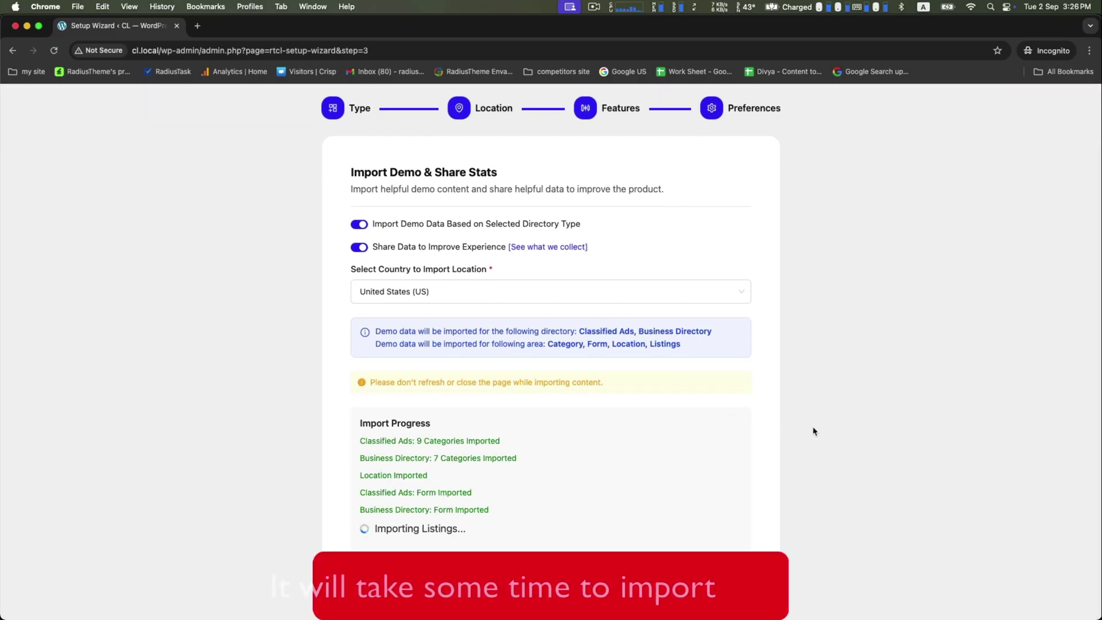
double_click(541, 383)
triple_click(541, 383)
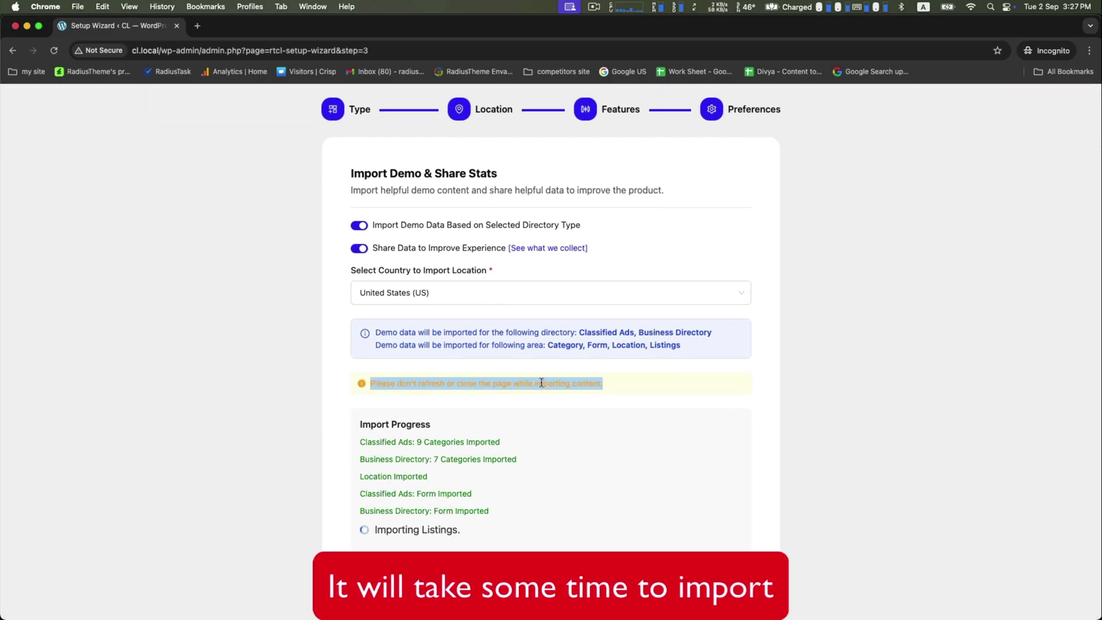
left_click(809, 399)
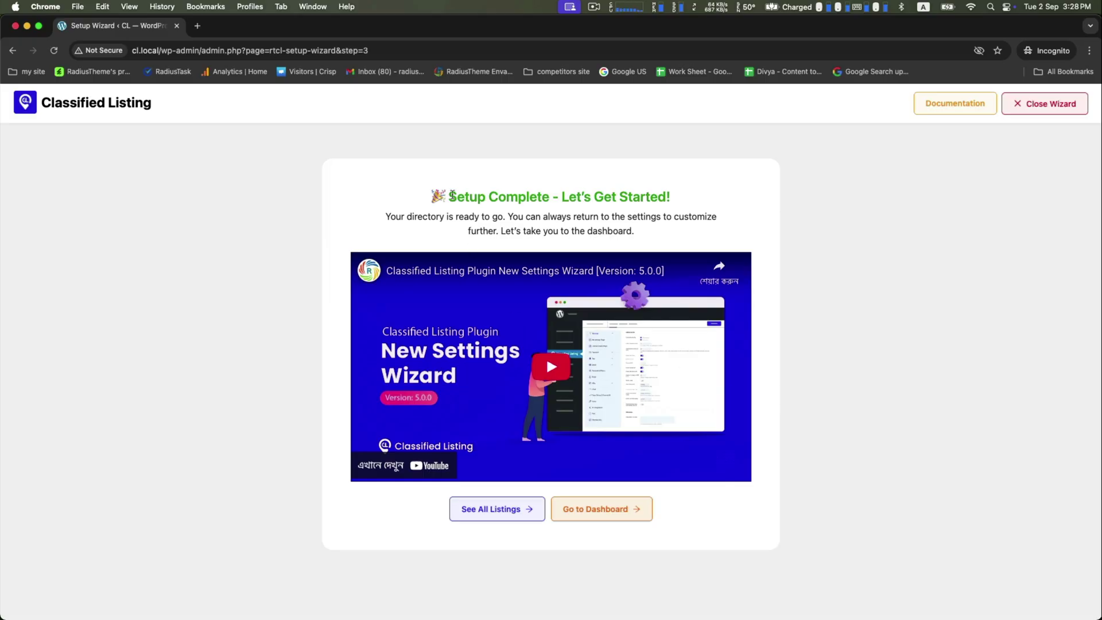
left_click_drag(448, 196, 678, 200)
left_click(676, 204)
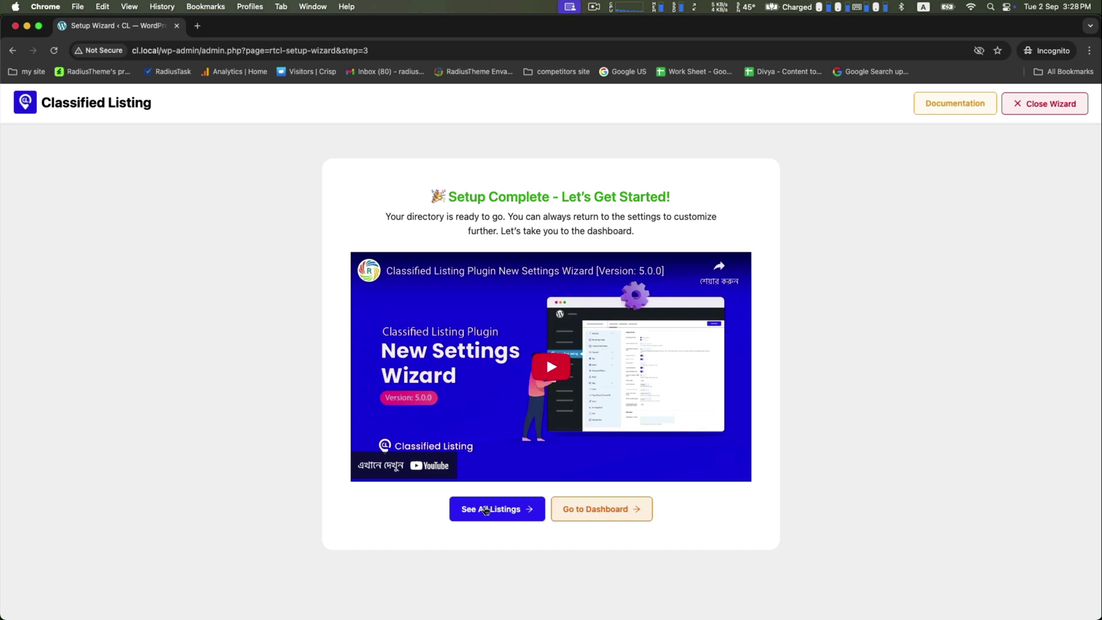
right_click(486, 510)
left_click(406, 511)
left_click(467, 511)
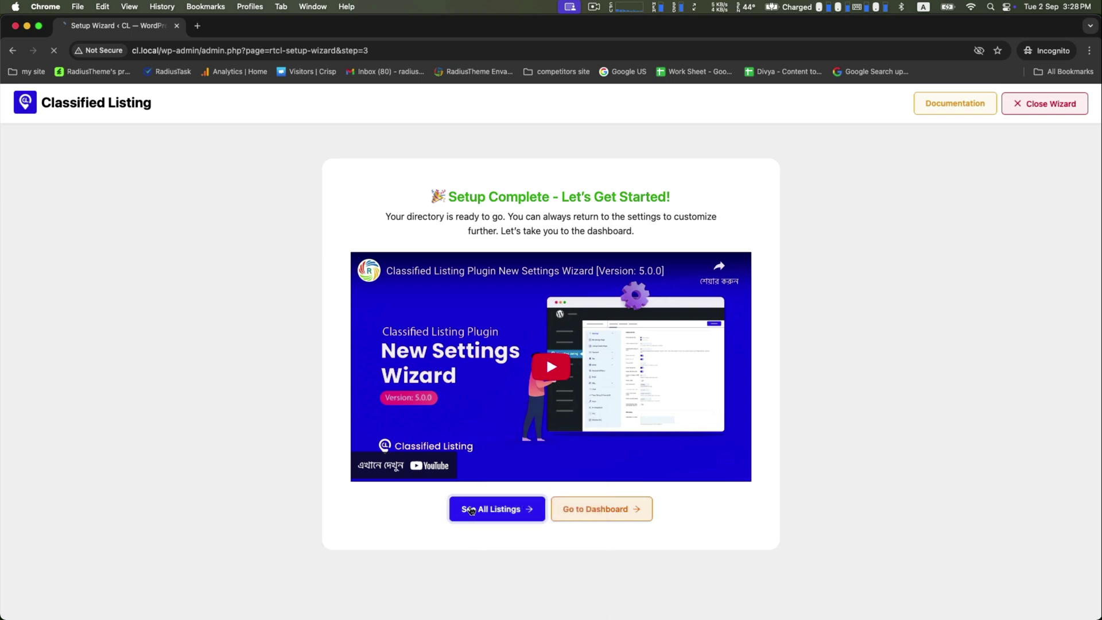
scroll(470, 509, "down", 20)
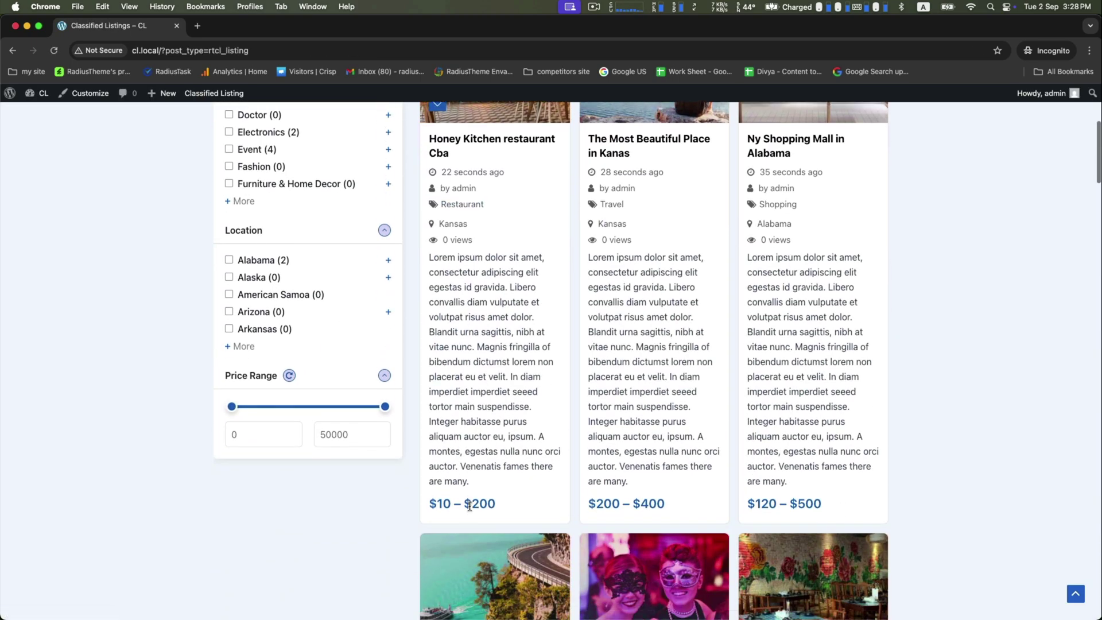
scroll(469, 506, "up", 20)
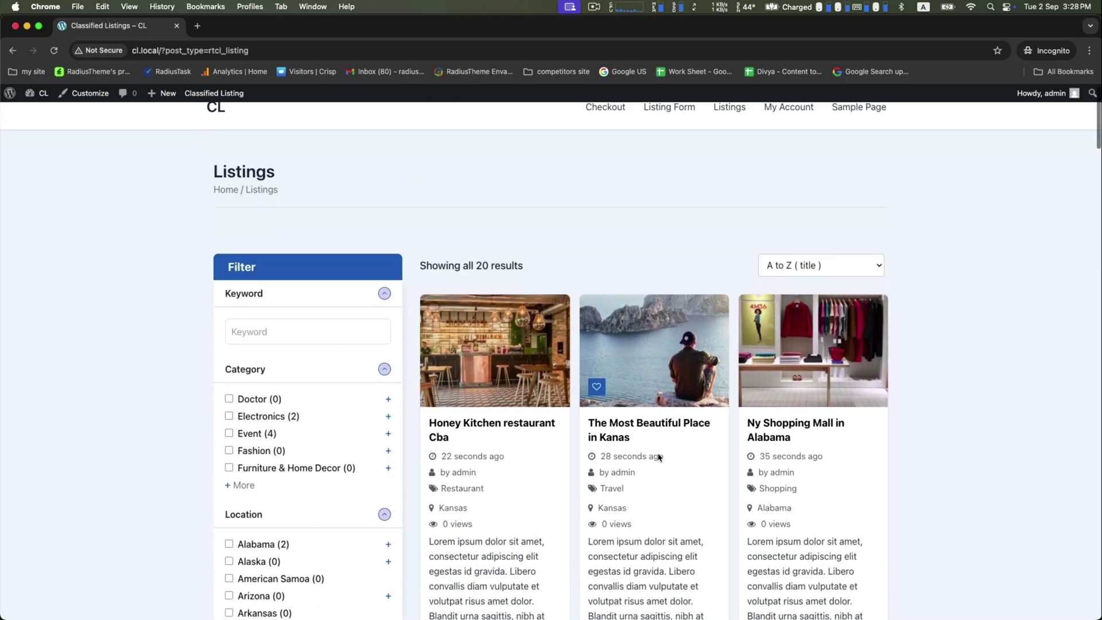
scroll(594, 448, "down", 5)
scroll(626, 402, "up", 3)
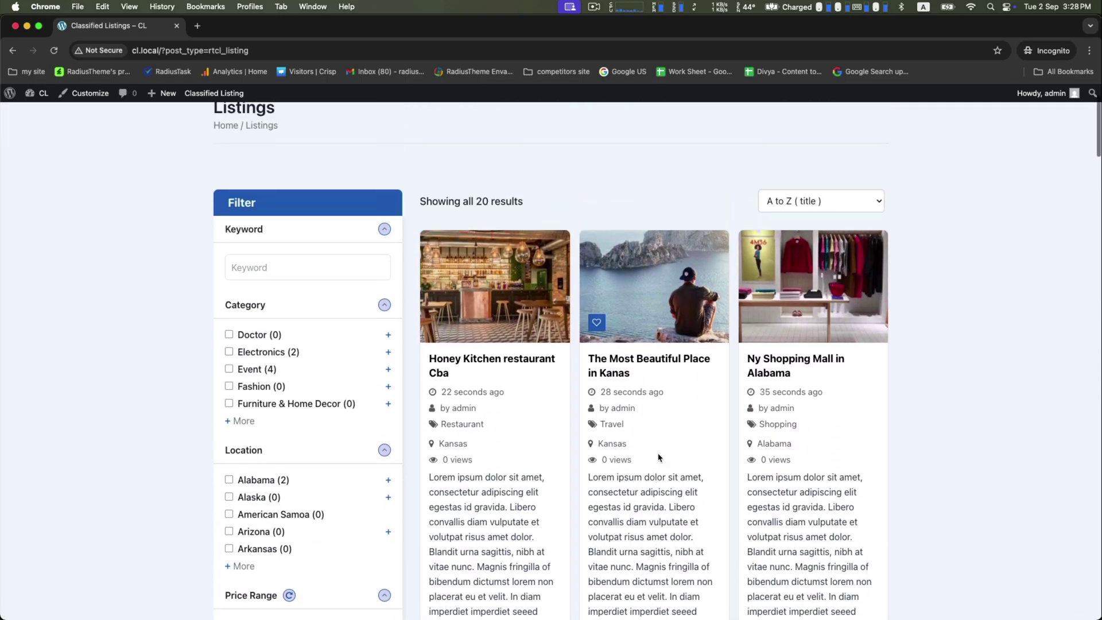
left_click(626, 362)
scroll(698, 482, "down", 10)
scroll(699, 482, "down", 4)
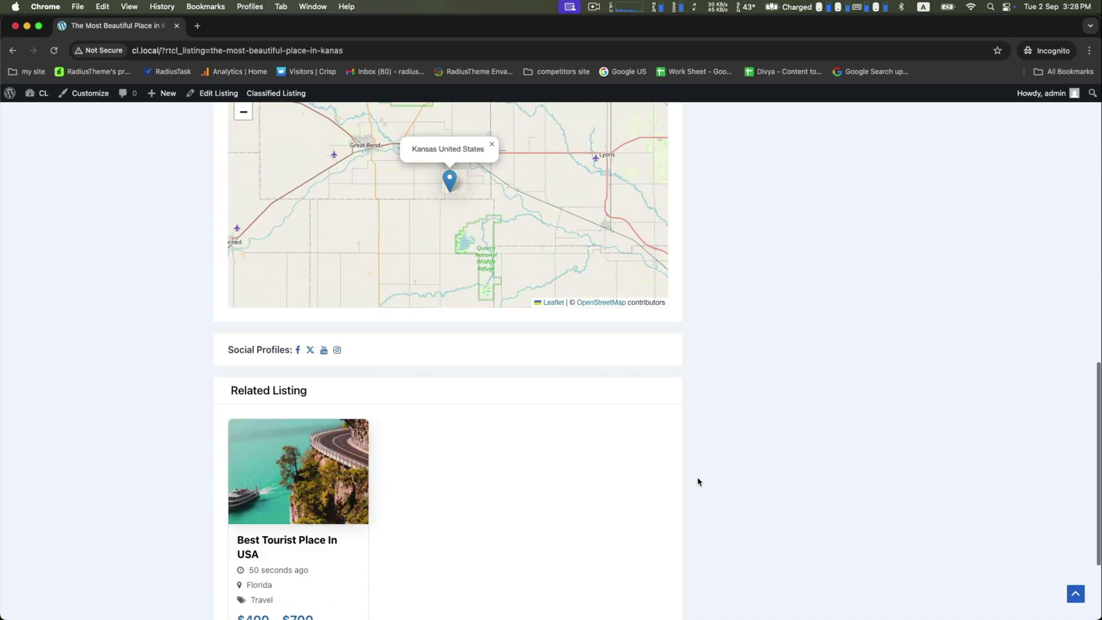
scroll(699, 482, "up", 15)
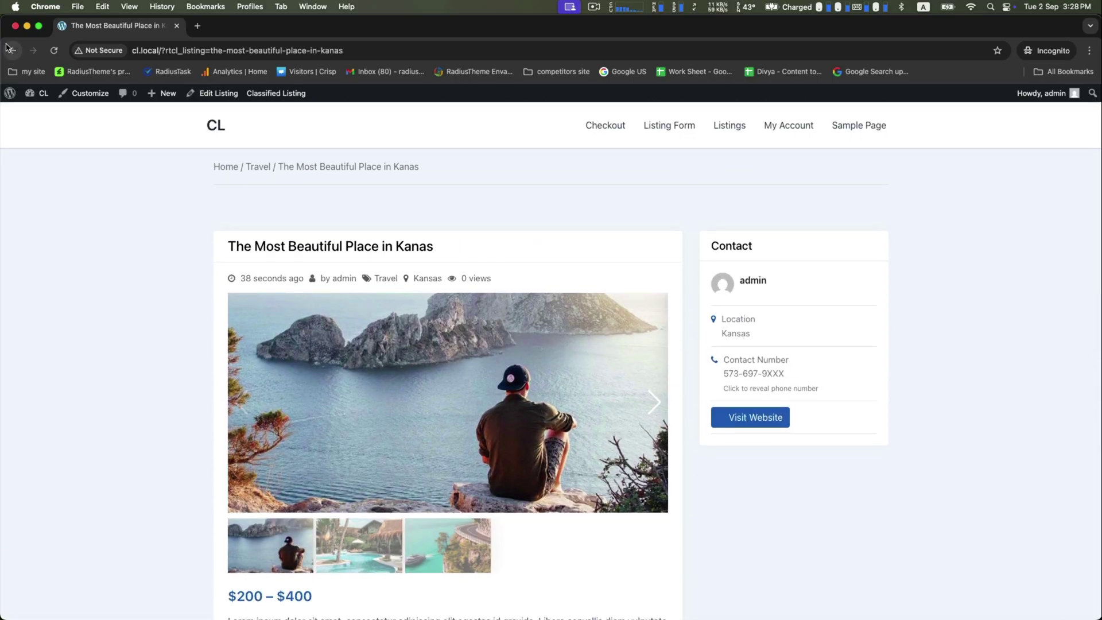
scroll(626, 365, "down", 8)
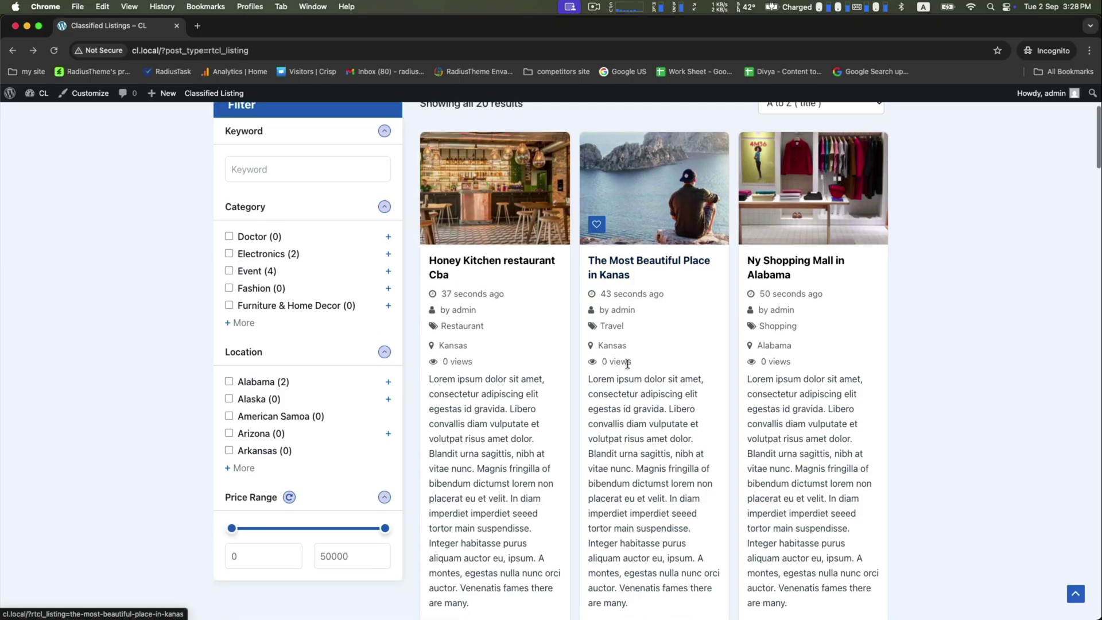
scroll(627, 367, "down", 10)
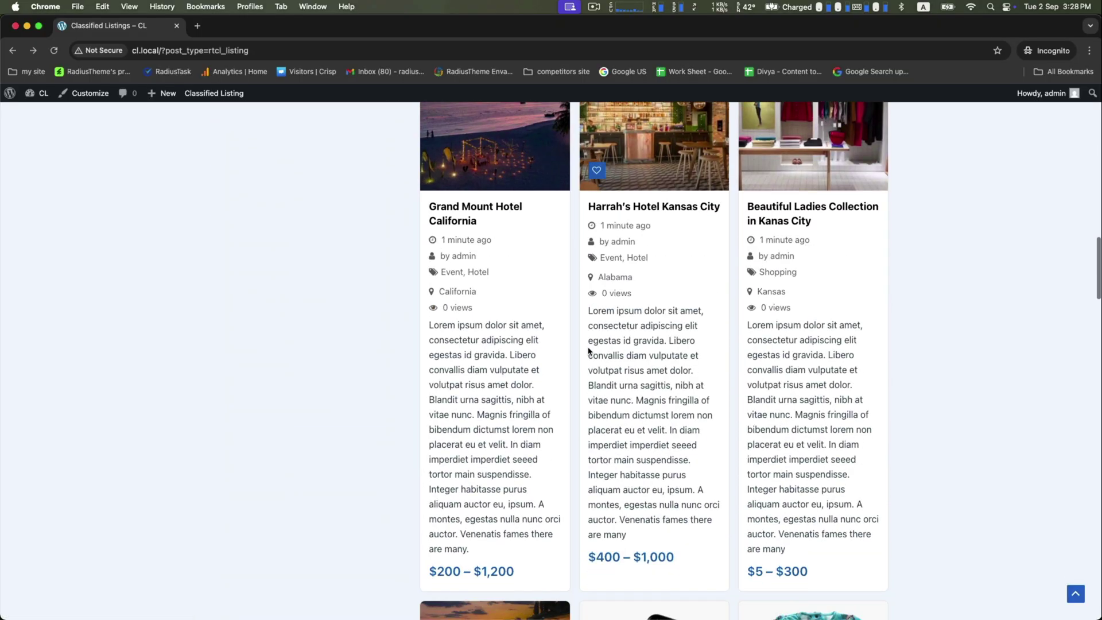
left_click(594, 339)
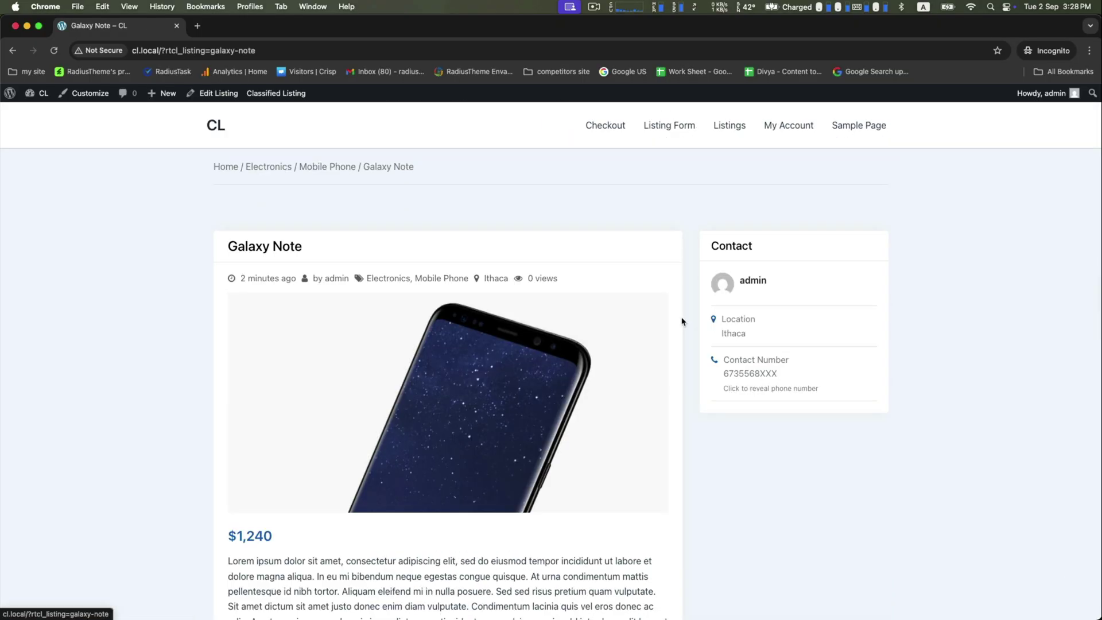
scroll(682, 321, "down", 8)
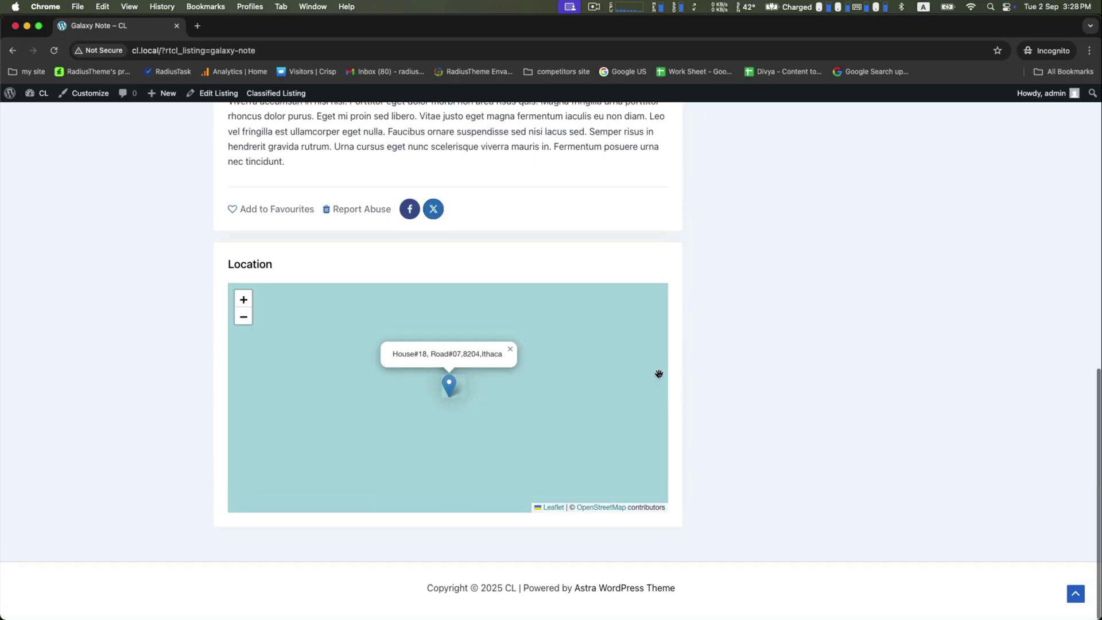
scroll(659, 375, "up", 10)
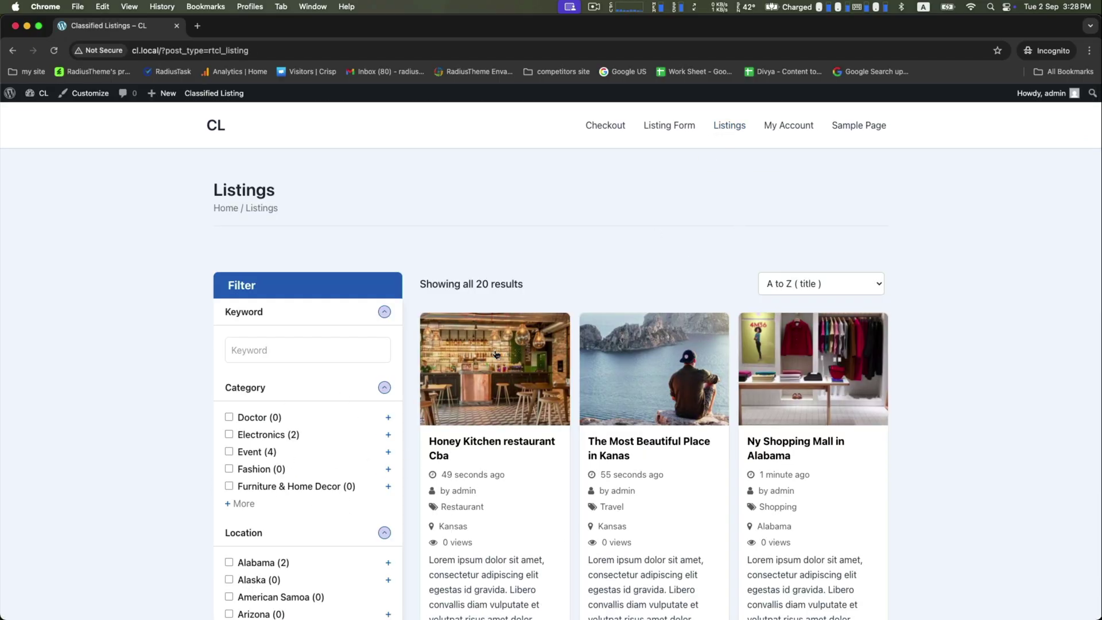
left_click(246, 452)
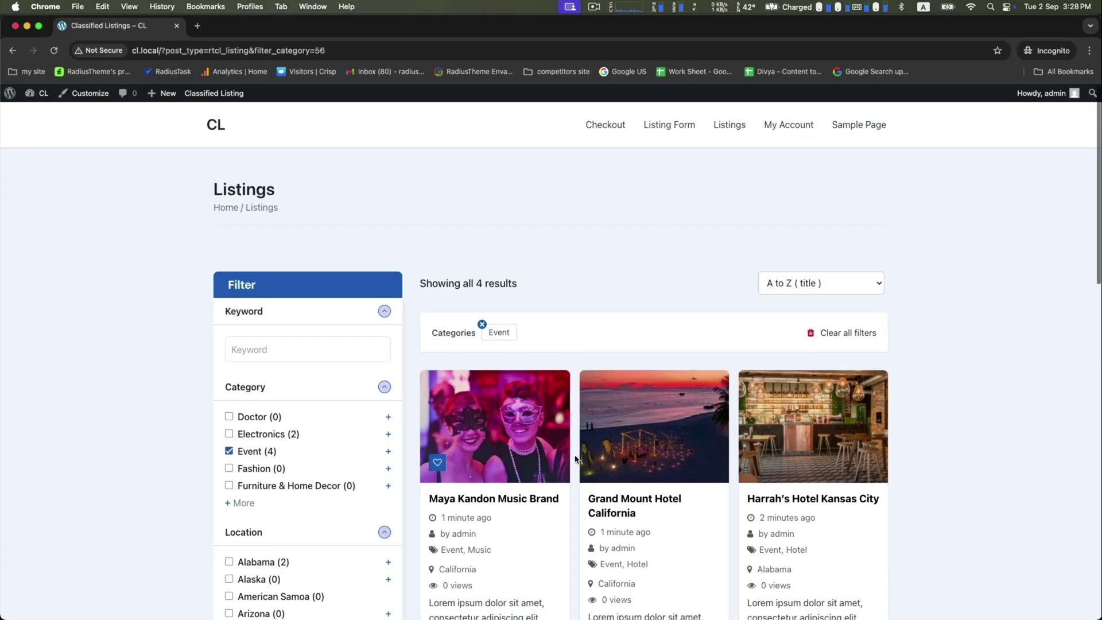
scroll(500, 214, "down", 2)
left_click_drag(478, 215, 555, 222)
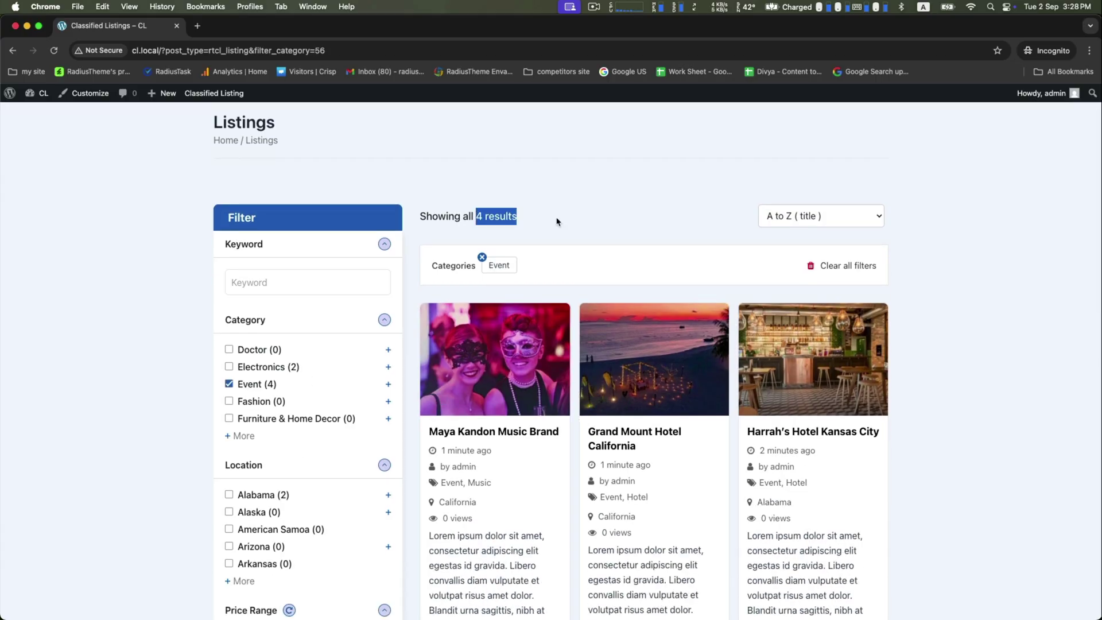
left_click(448, 258)
left_click(838, 264)
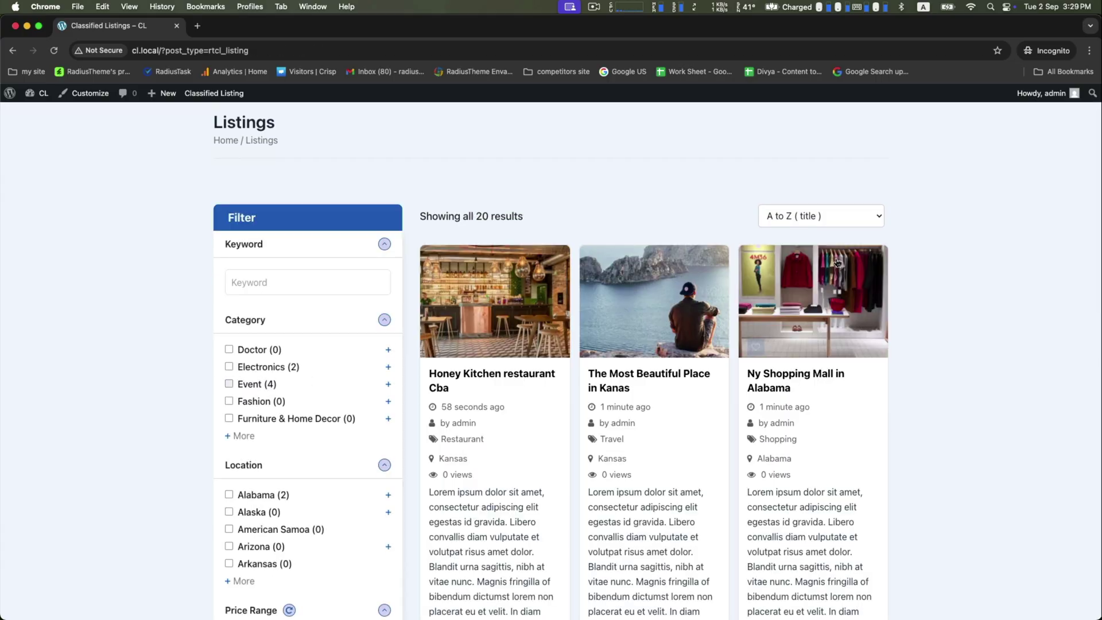
left_click_drag(475, 215, 556, 218)
left_click(555, 218)
scroll(244, 400, "down", 2)
left_click(243, 390)
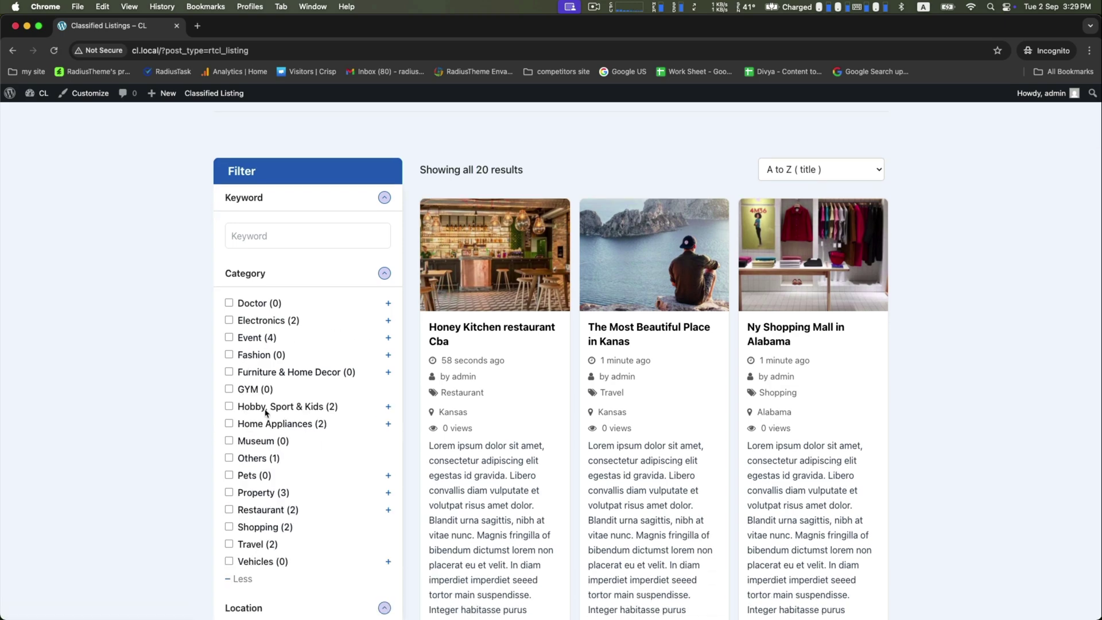
left_click(229, 423)
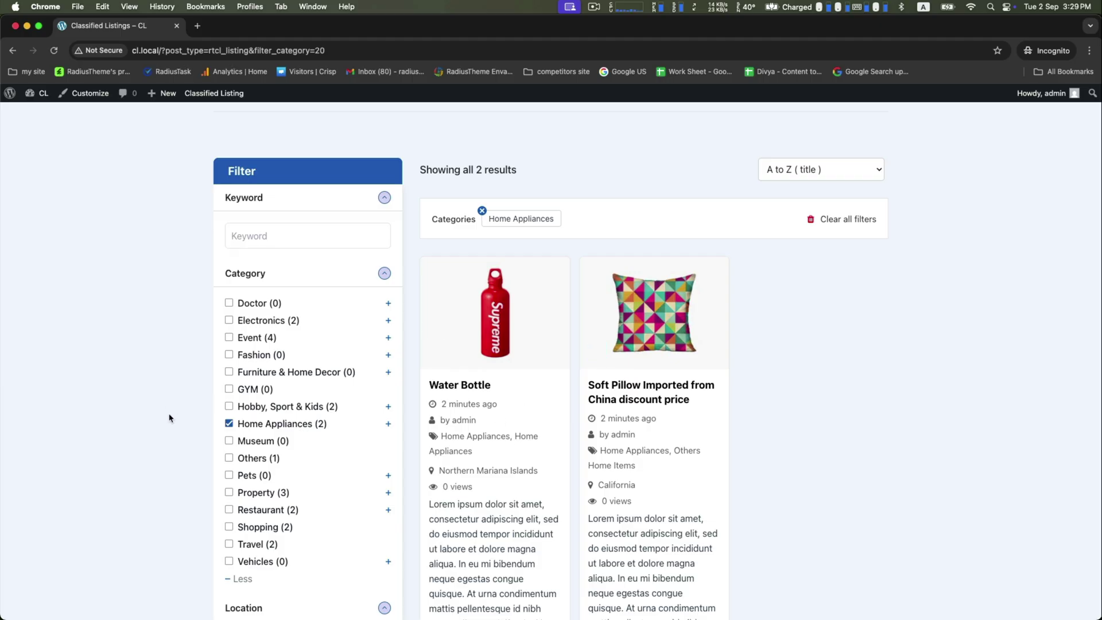
left_click(229, 424)
scroll(689, 258, "up", 3)
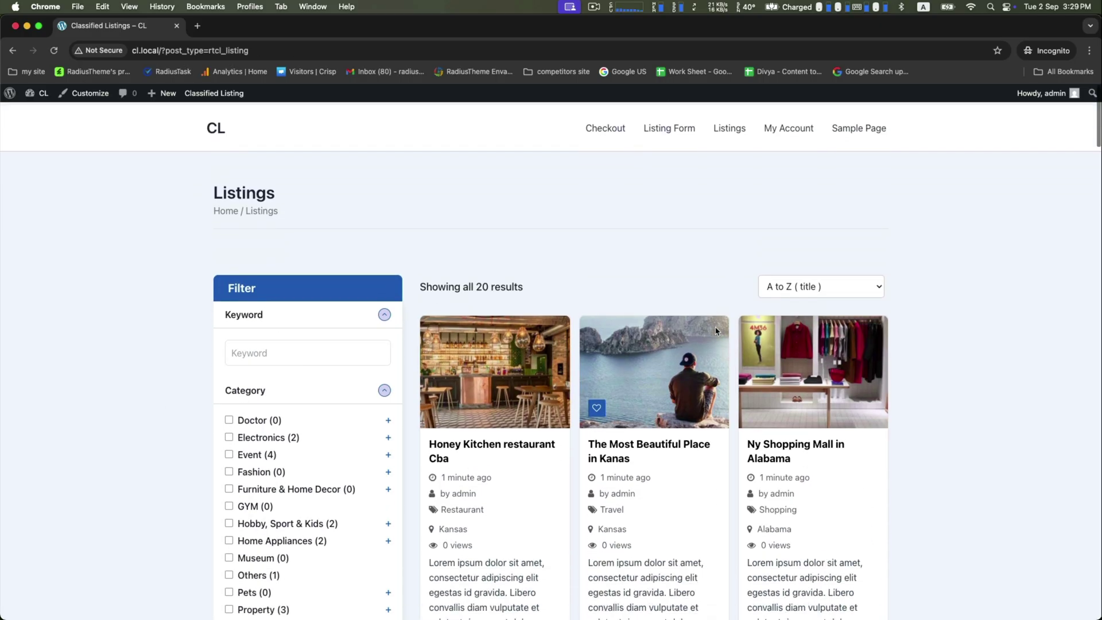
left_click(666, 125)
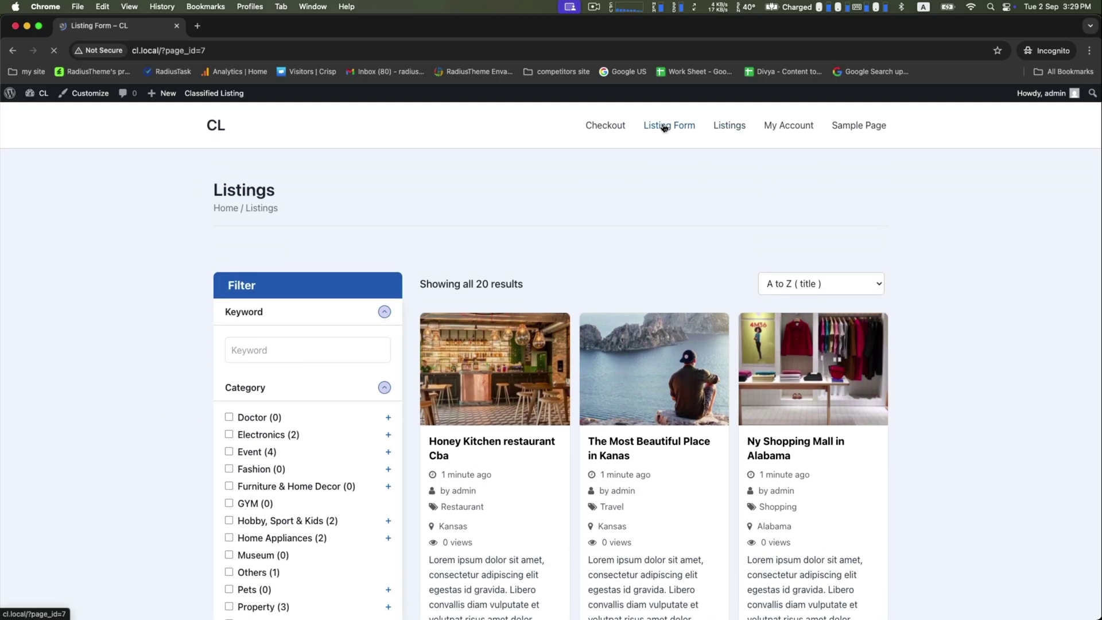
left_click(293, 307)
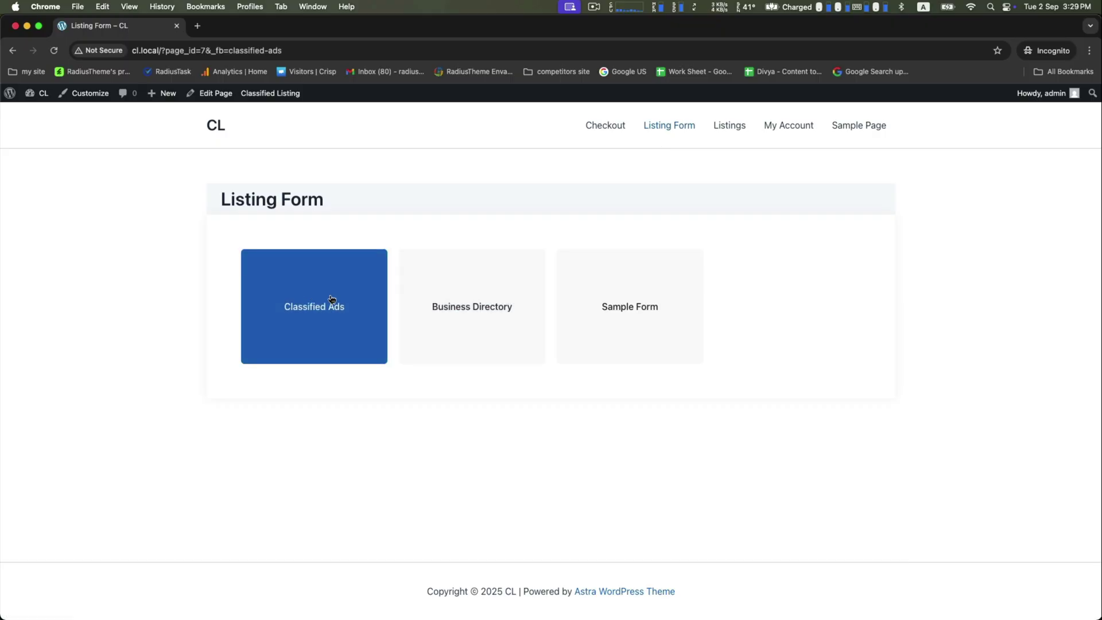
scroll(330, 385, "down", 10)
scroll(344, 356, "up", 10)
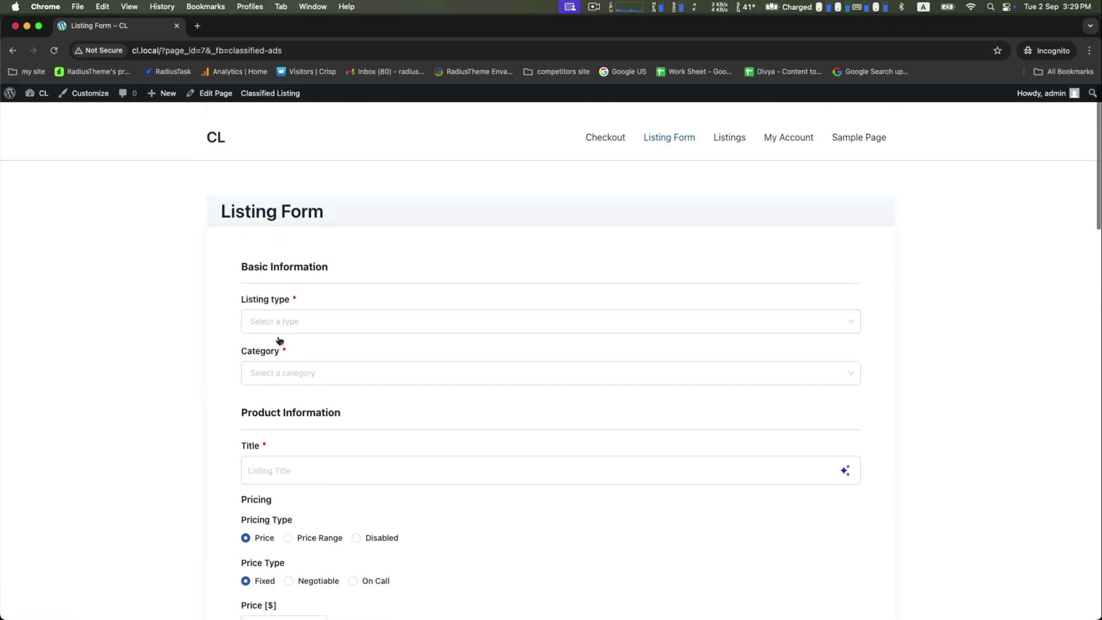
left_click(676, 128)
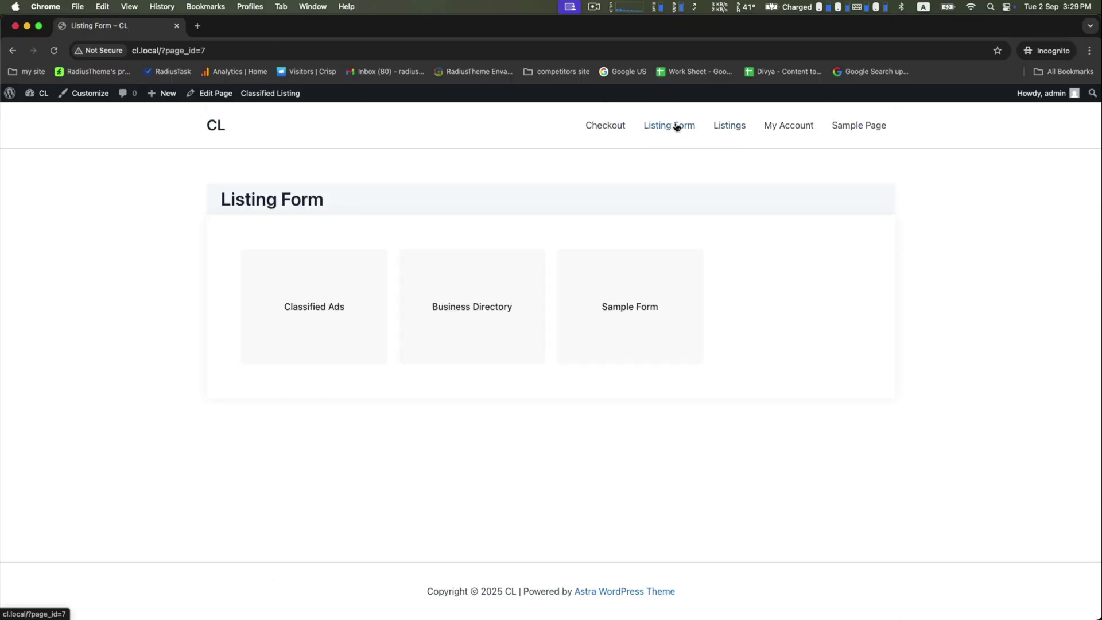
left_click(460, 318)
scroll(462, 318, "down", 2)
scroll(461, 318, "down", 7)
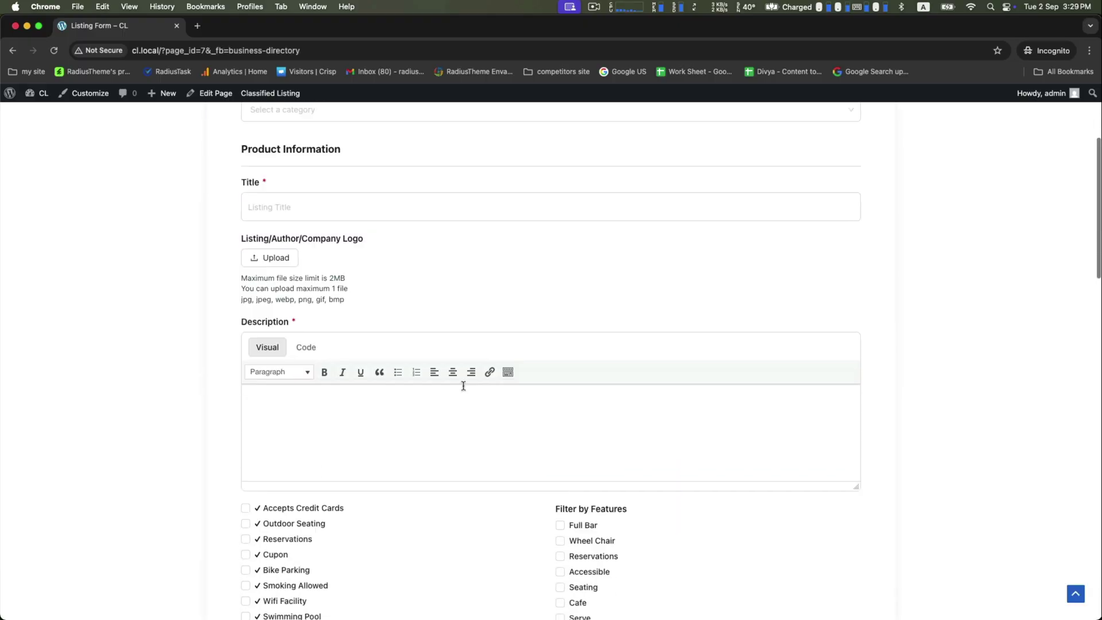
scroll(442, 382, "down", 5)
scroll(445, 381, "up", 20)
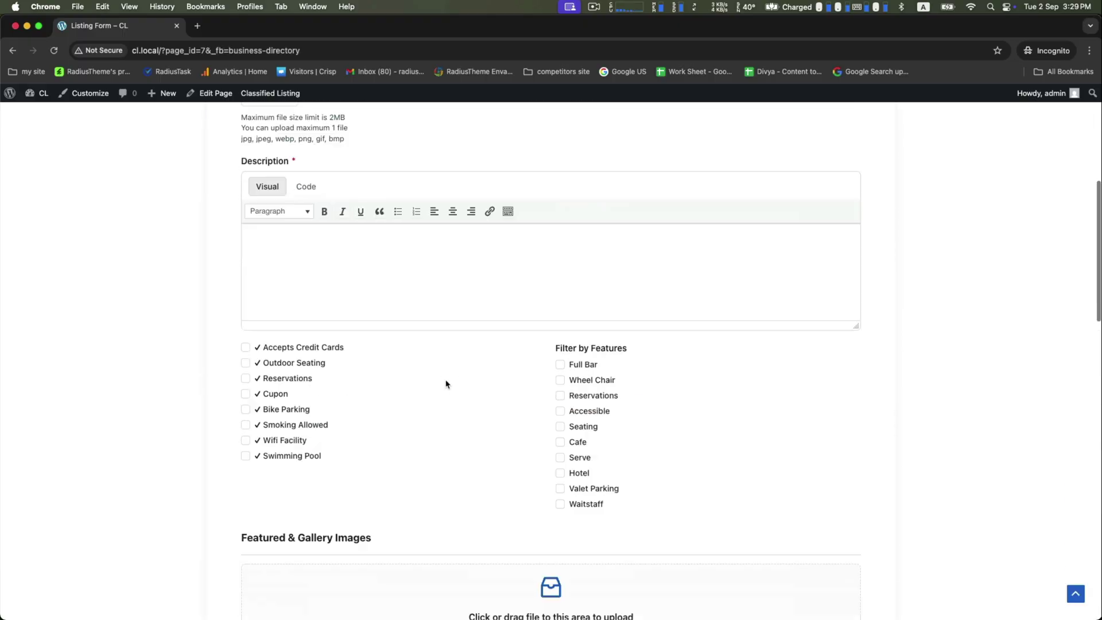
left_click(724, 128)
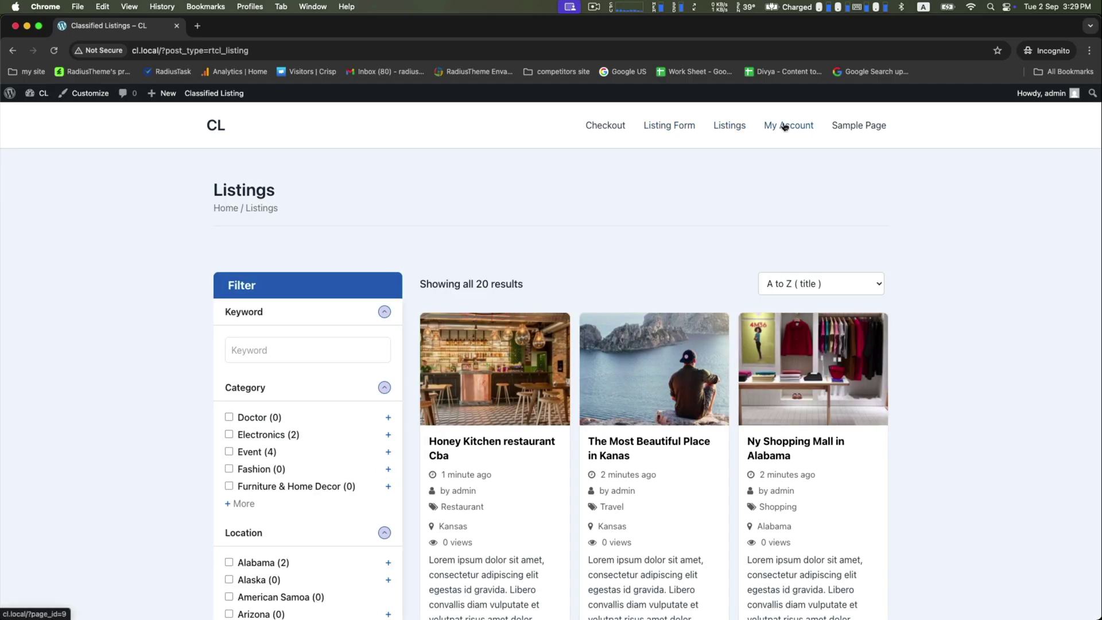
Open the account dashboard and review its Total, Published and Pending Listings counts
left_click(784, 127)
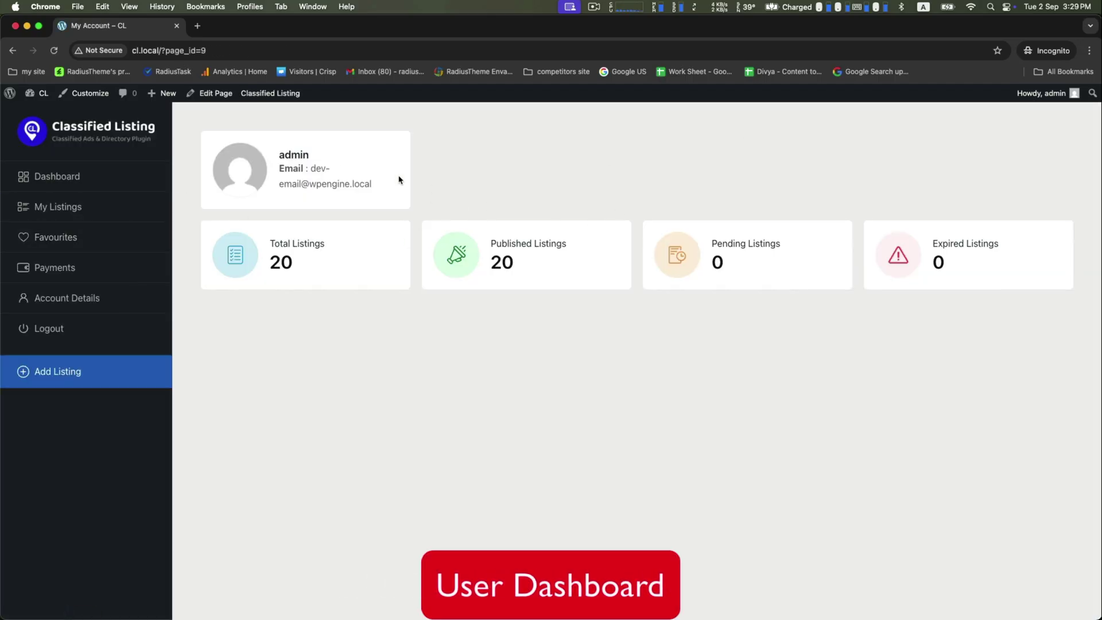
left_click_drag(270, 244, 337, 256)
left_click(478, 250)
left_click_drag(504, 244, 604, 254)
left_click_drag(711, 243, 806, 251)
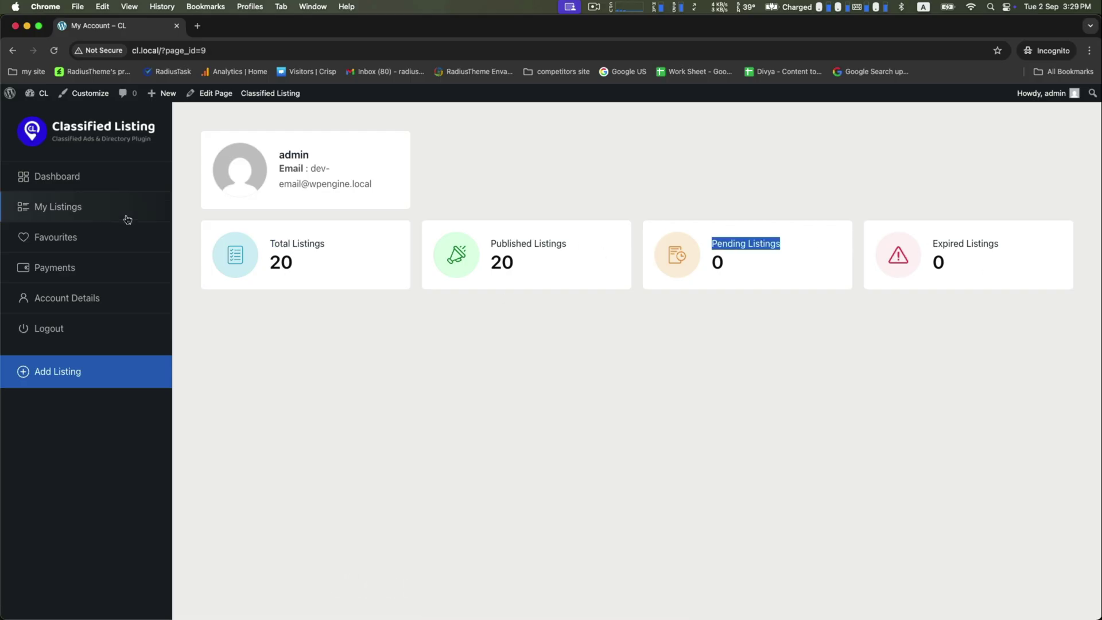
View the My Listings table filtered by Published, Pending, Expired, then all statuses
left_click(81, 213)
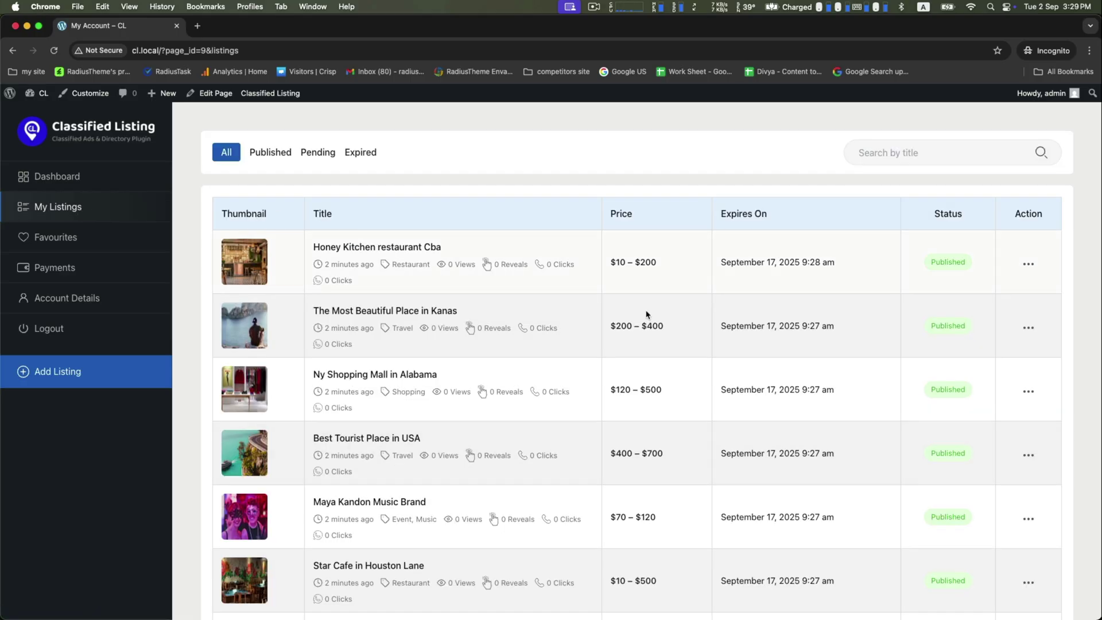
scroll(522, 381, "down", 5)
scroll(516, 379, "up", 5)
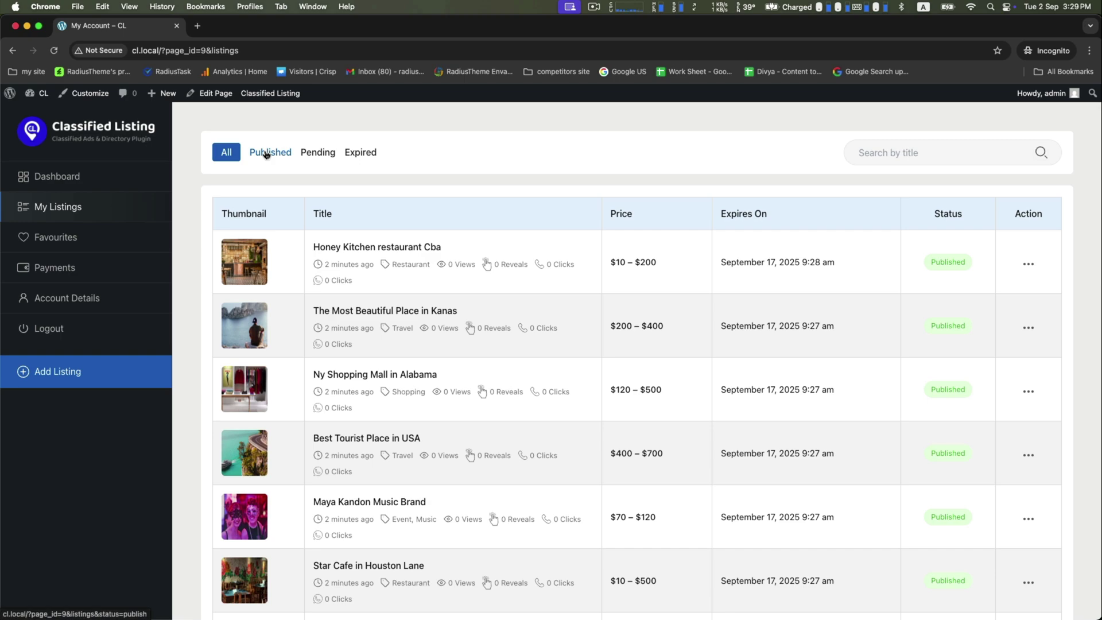
left_click(267, 154)
left_click(318, 153)
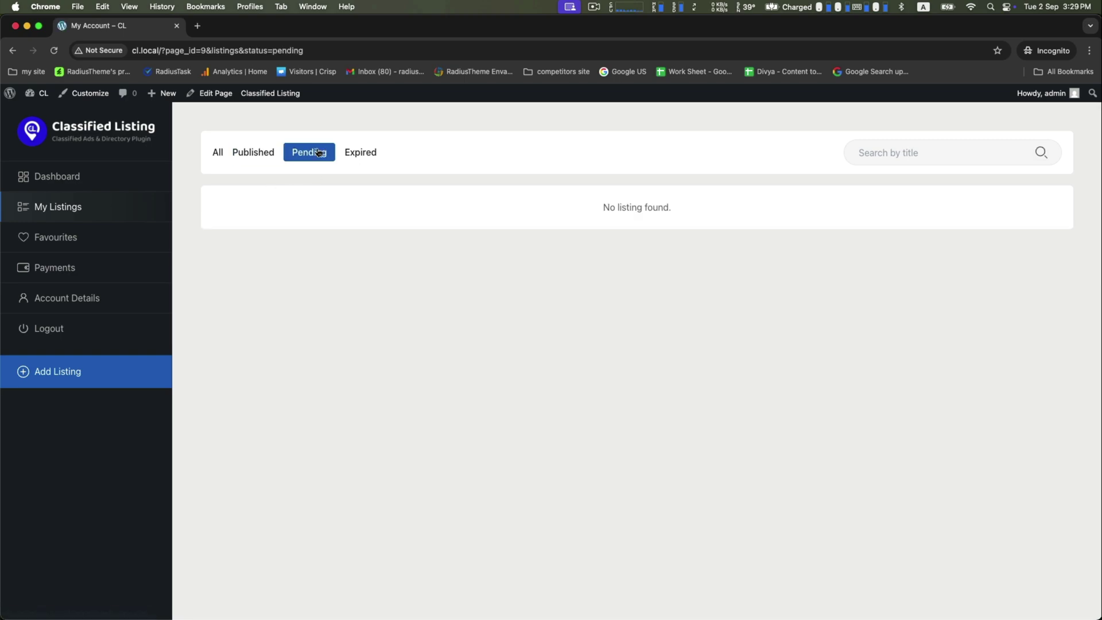
left_click(370, 153)
left_click(222, 151)
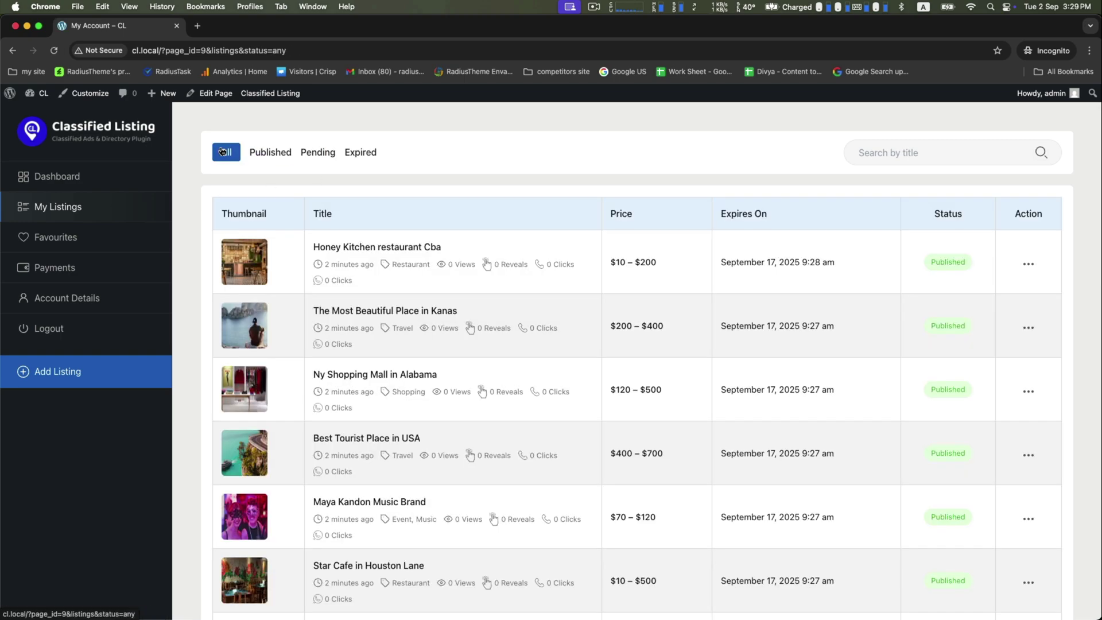
Browse the Favourites, Payments, Account Details and Add Listing sections of the account
left_click(55, 234)
left_click(47, 269)
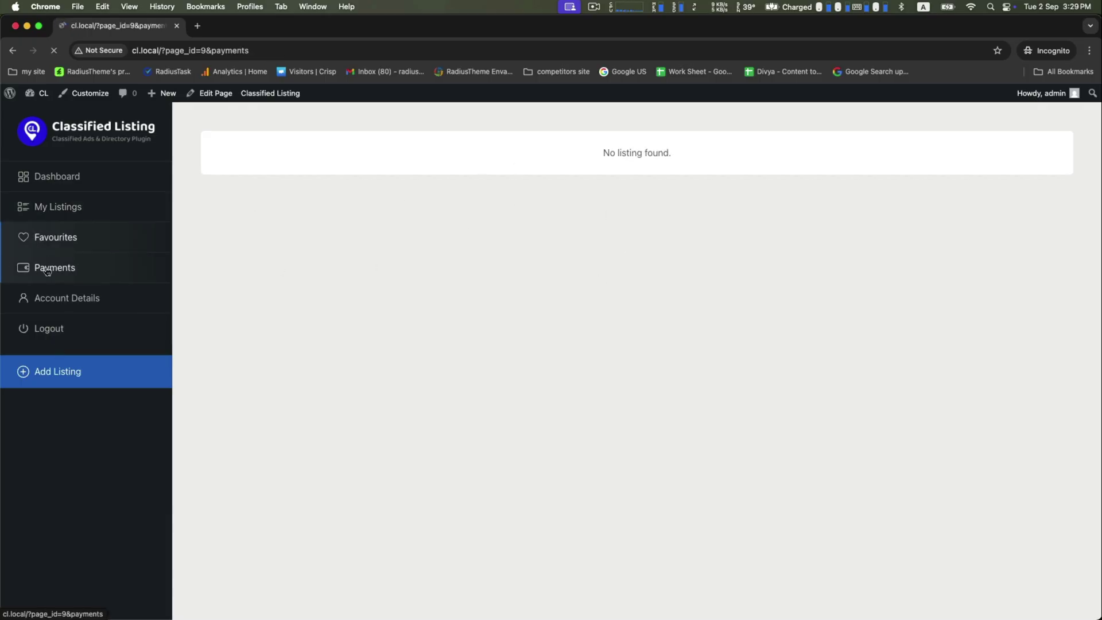
left_click(62, 297)
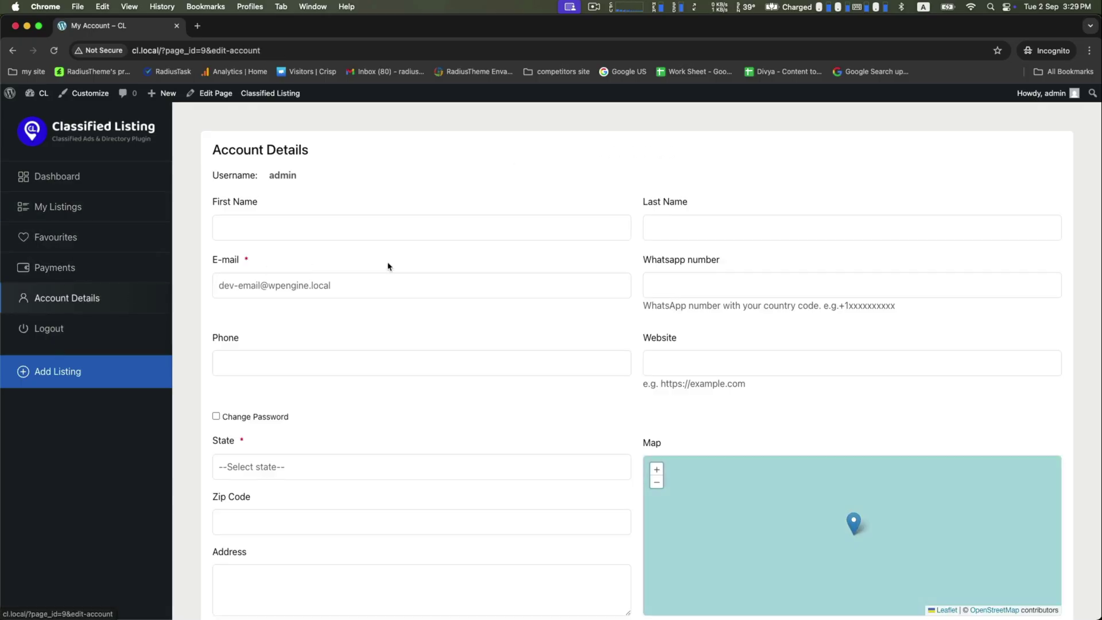
left_click(46, 373)
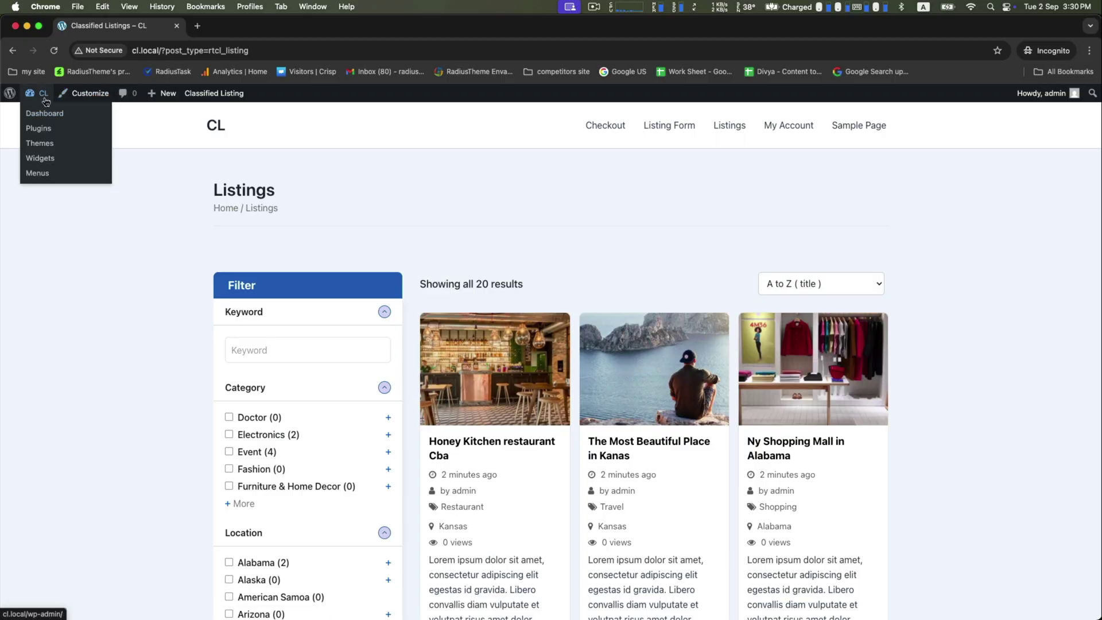
Go from the admin dashboard to Appearance > Menus
left_click(42, 114)
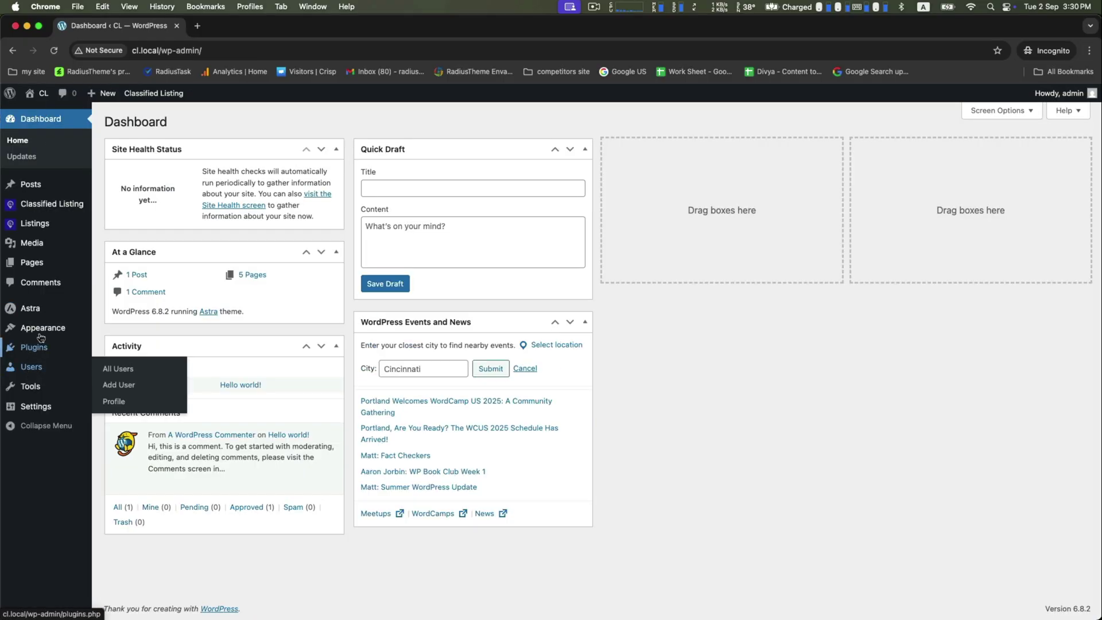
mouse_move(43, 327)
left_click(115, 395)
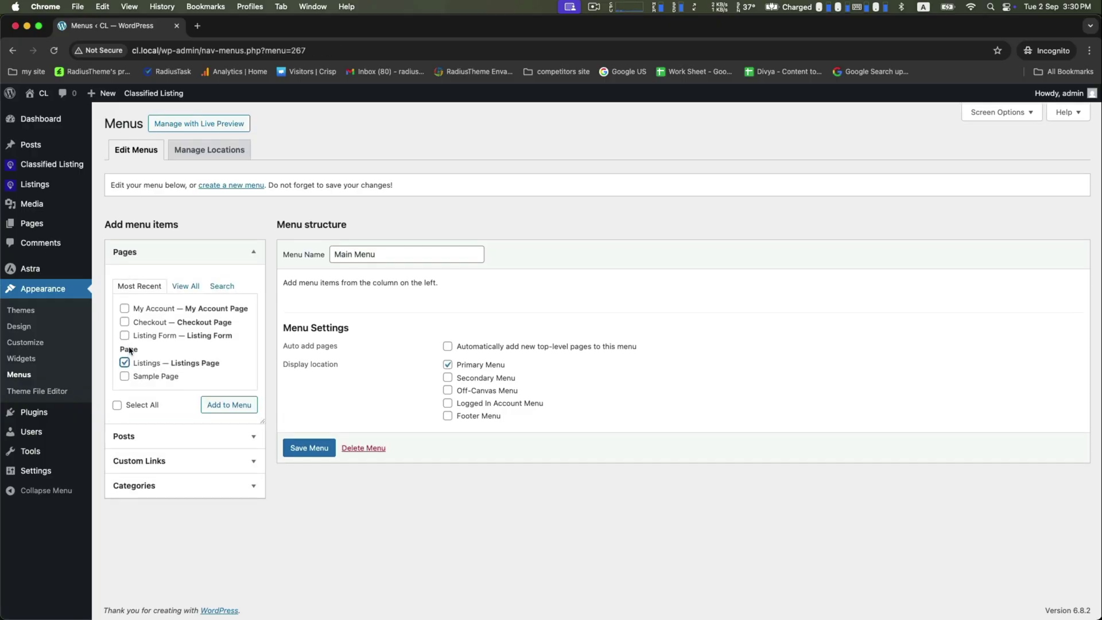
Add the four pages to Main Menu, nest Checkout under My Account, put Listings first, and save
left_click(124, 307)
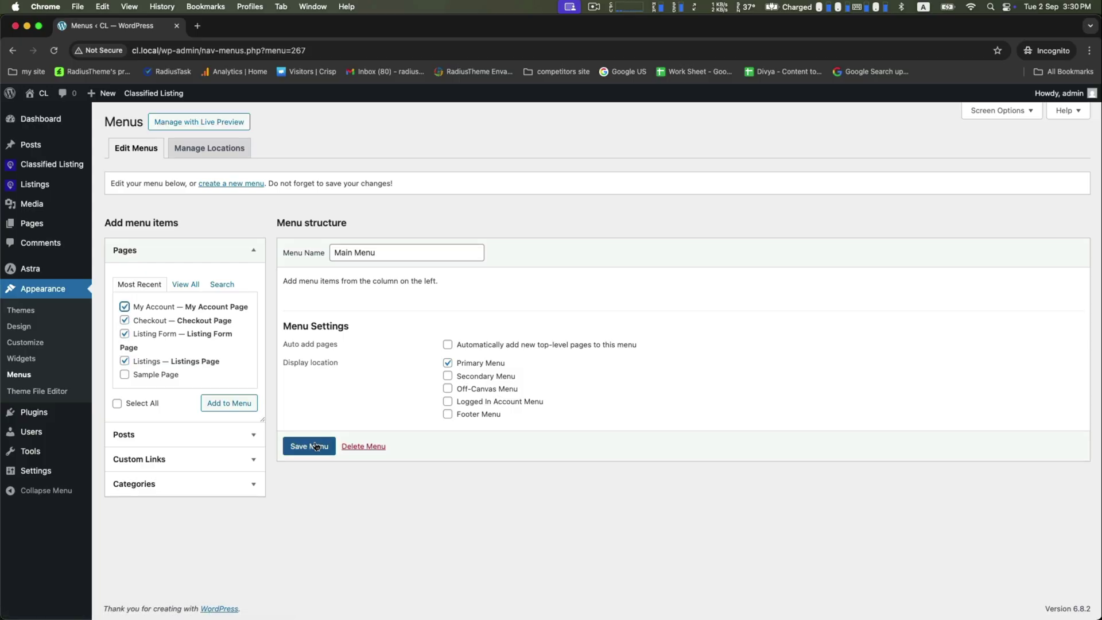
left_click(238, 404)
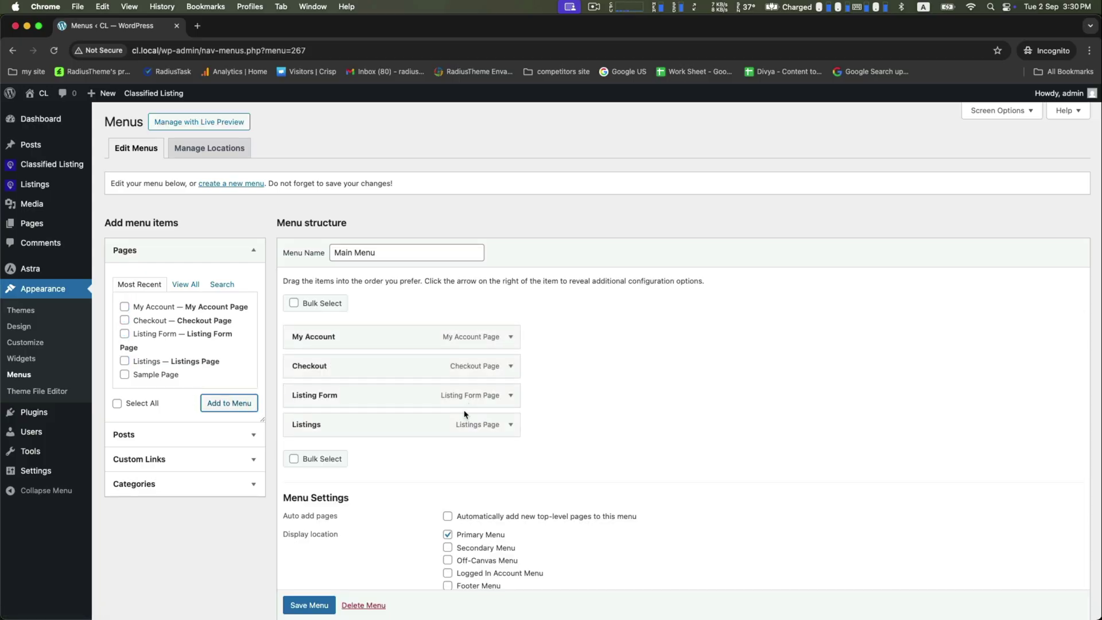
left_click_drag(319, 368, 373, 373)
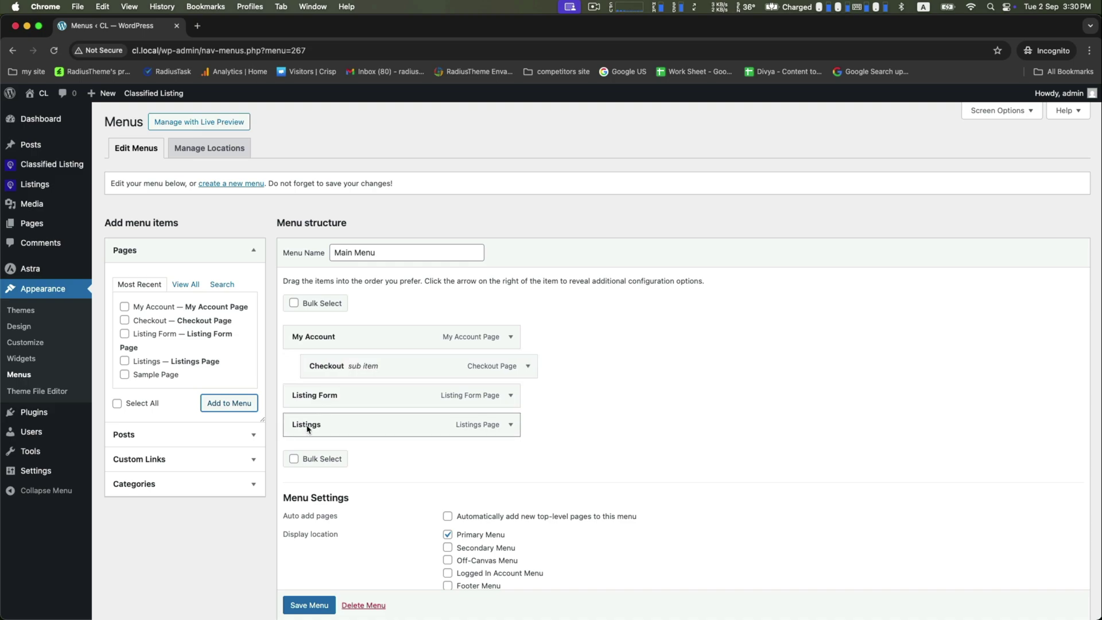
left_click_drag(297, 428, 291, 334)
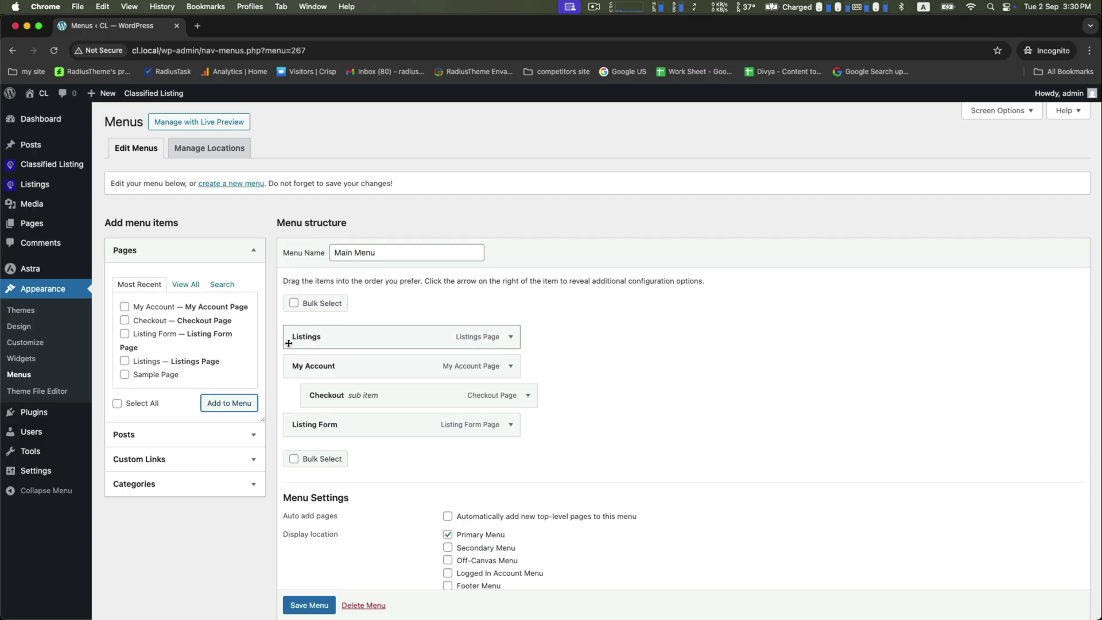
scroll(299, 494, "down", 2)
left_click(298, 553)
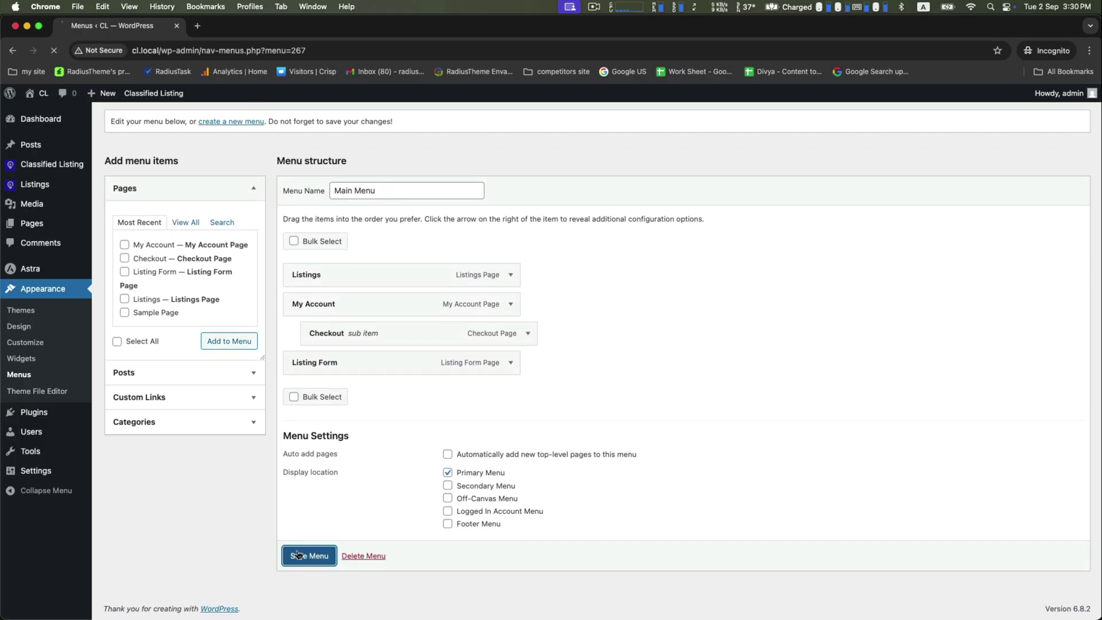
Open the live site in a new tab and visit its Listings and Listing Form menu pages
mouse_move(40, 93)
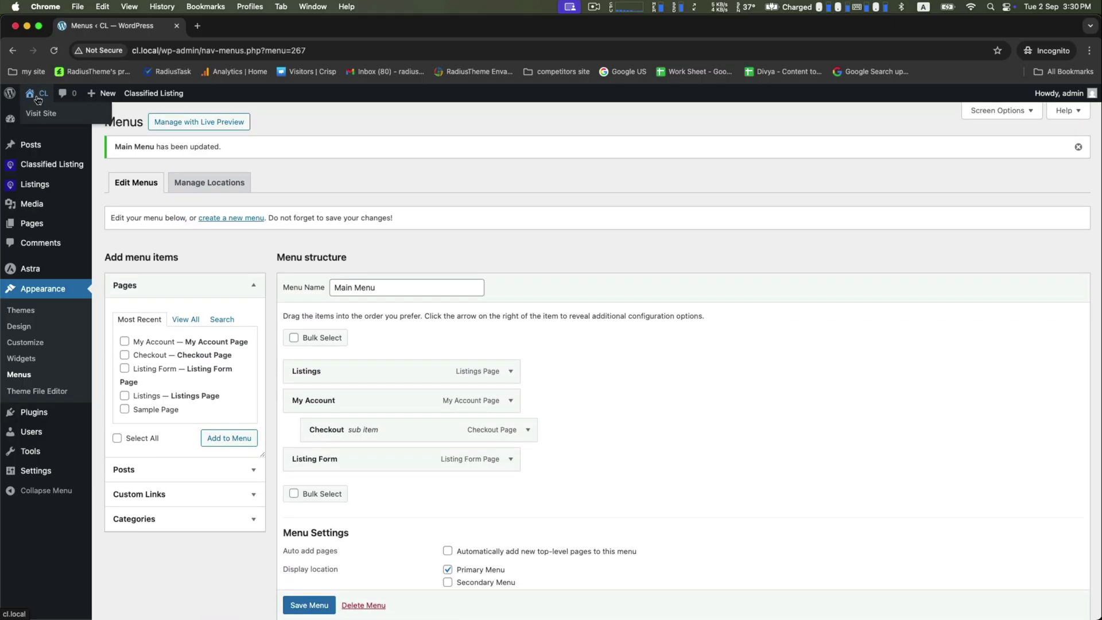
right_click(38, 114)
left_click(72, 120)
left_click(227, 26)
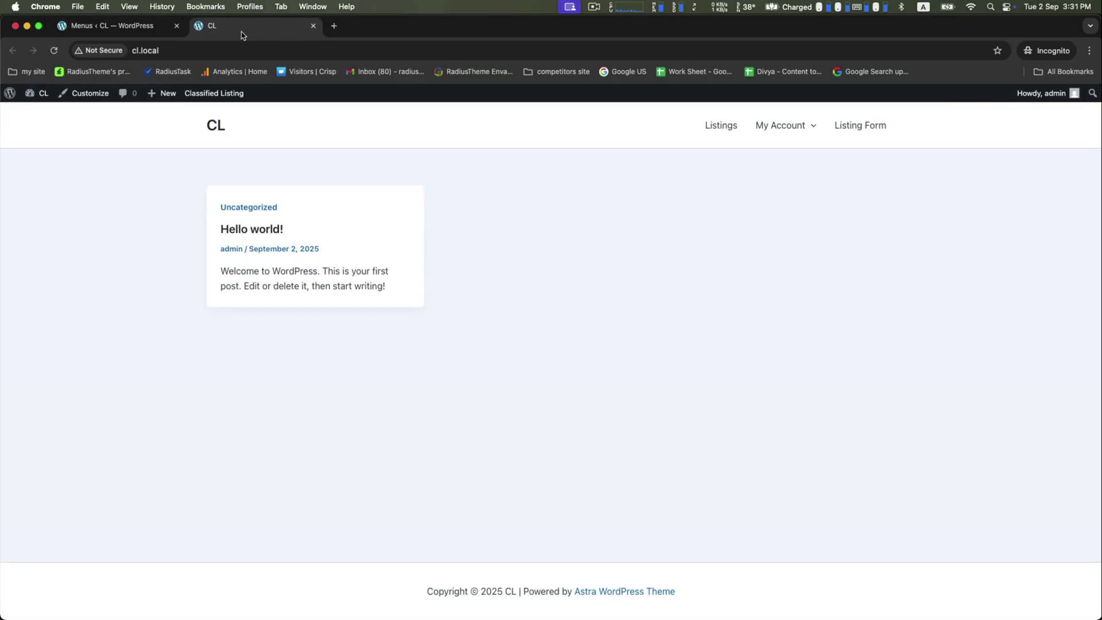
left_click(726, 124)
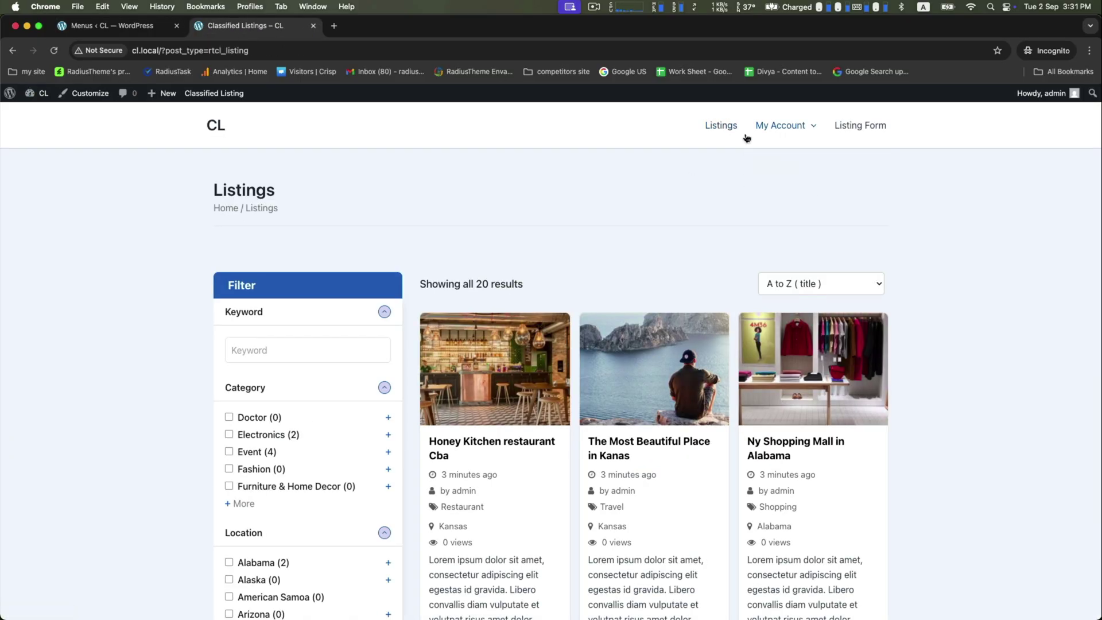
left_click(852, 127)
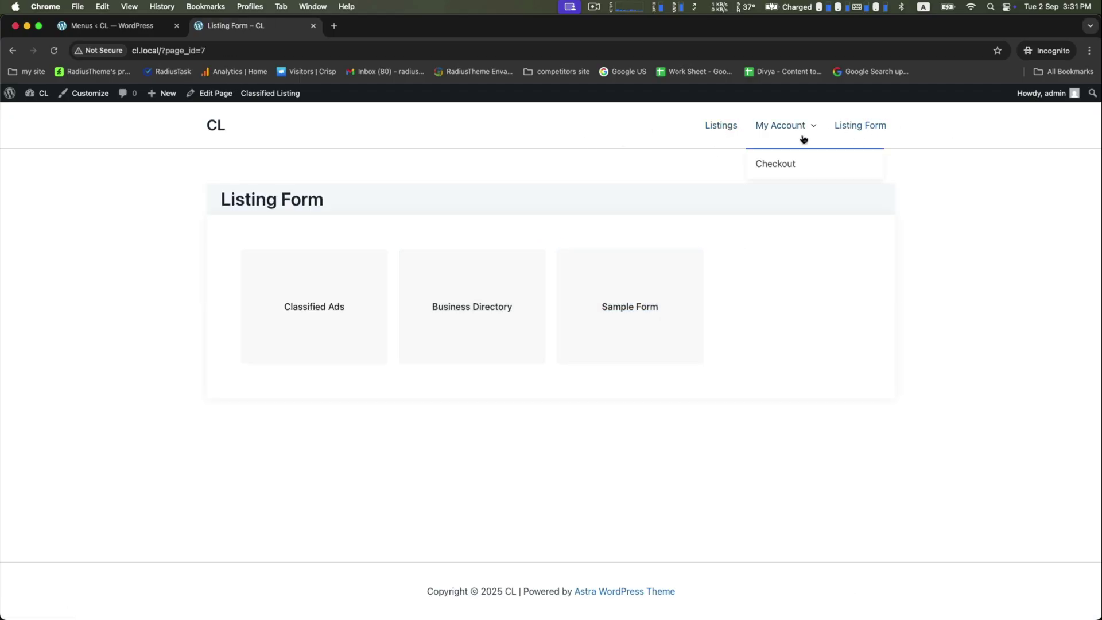
Change the Listing Form menu item's navigation label to 'Submit' and save Main Menu
left_click(112, 26)
left_click(509, 459)
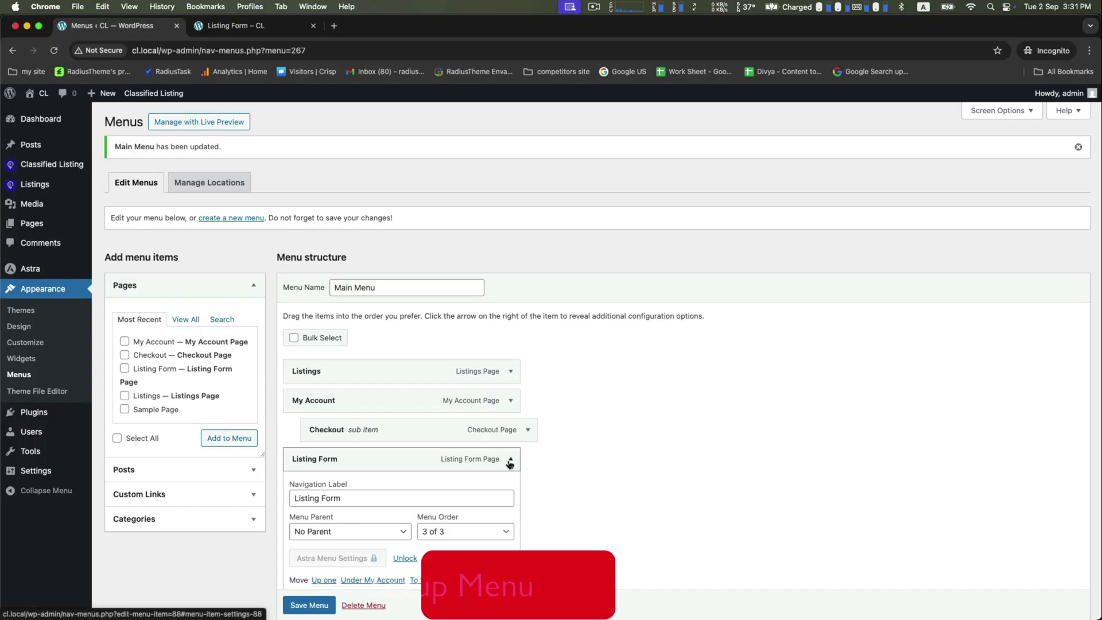
triple_click(364, 501)
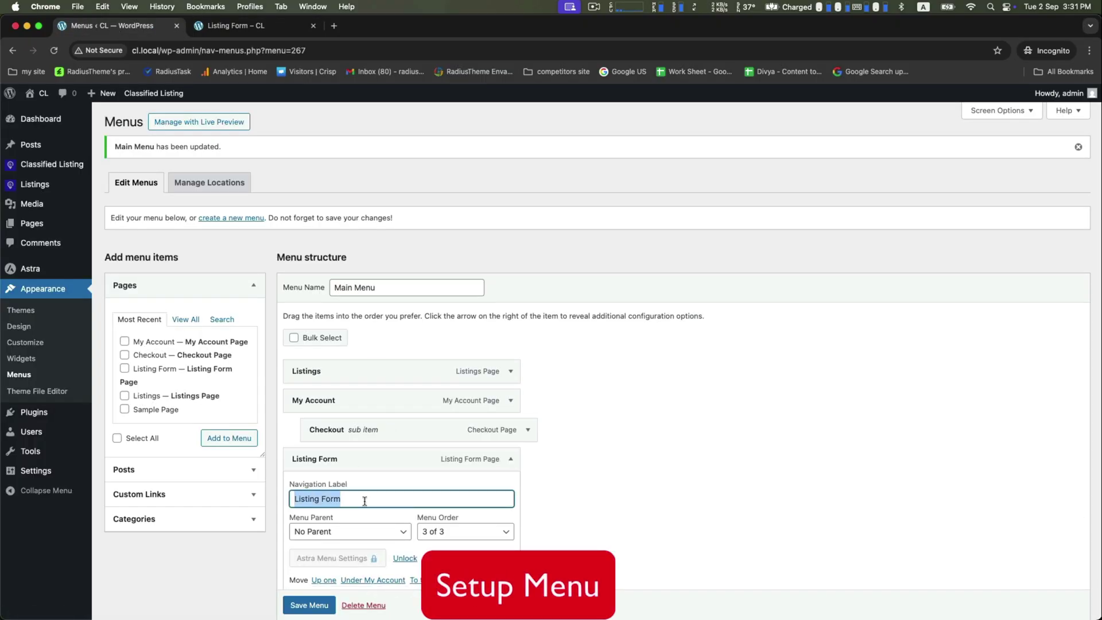
type("Submit")
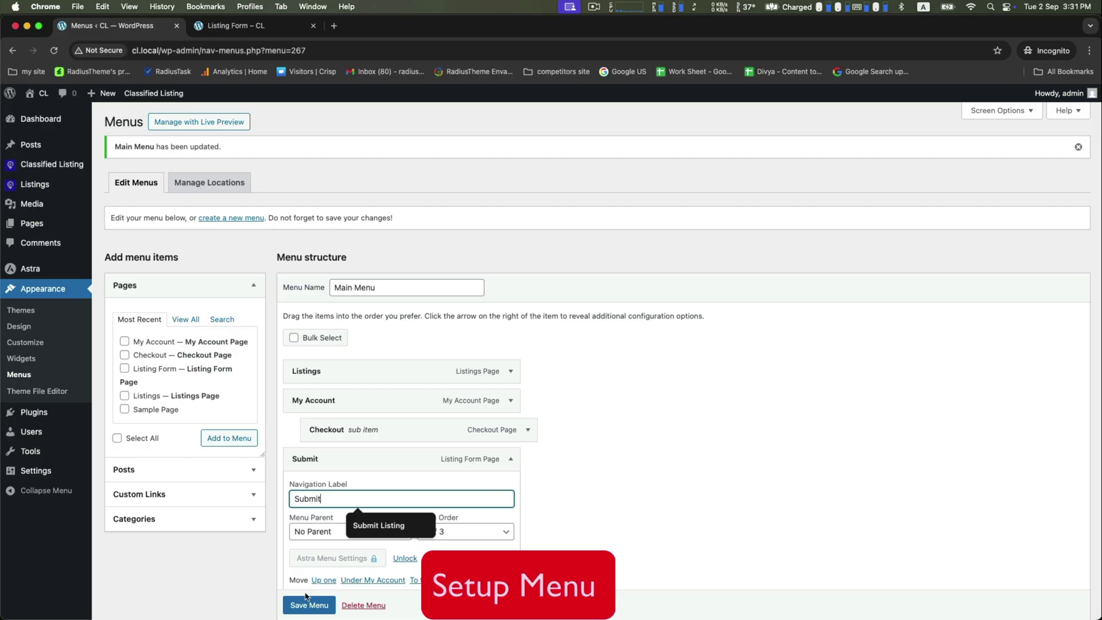
left_click(308, 605)
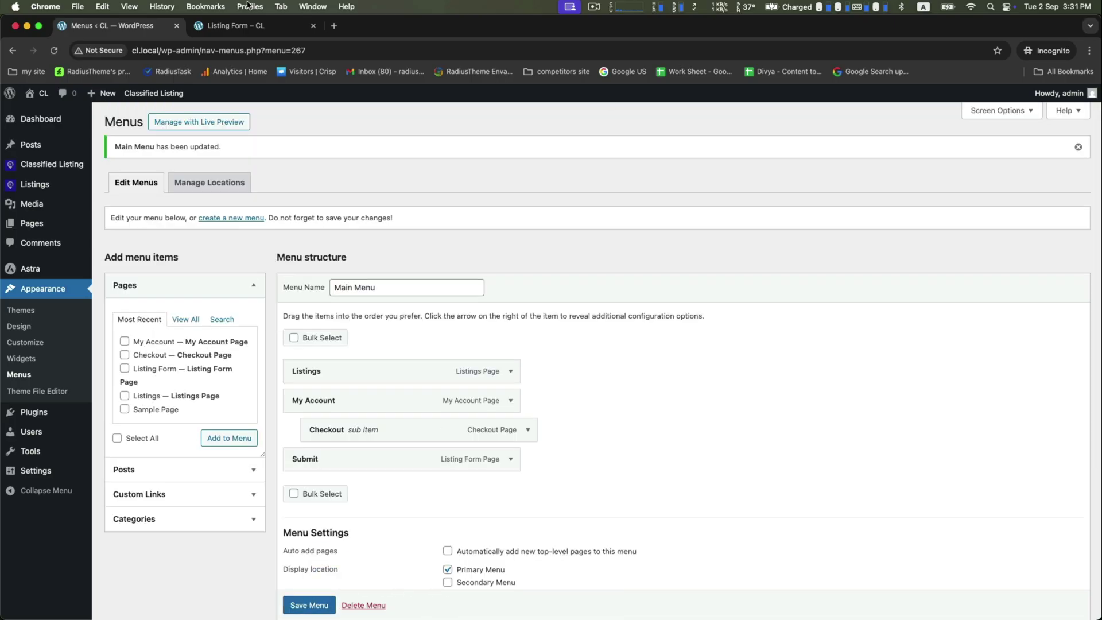
Reload the live site, open Submit from the menu, and pick the Classified Ads form
left_click(244, 25)
left_click(53, 51)
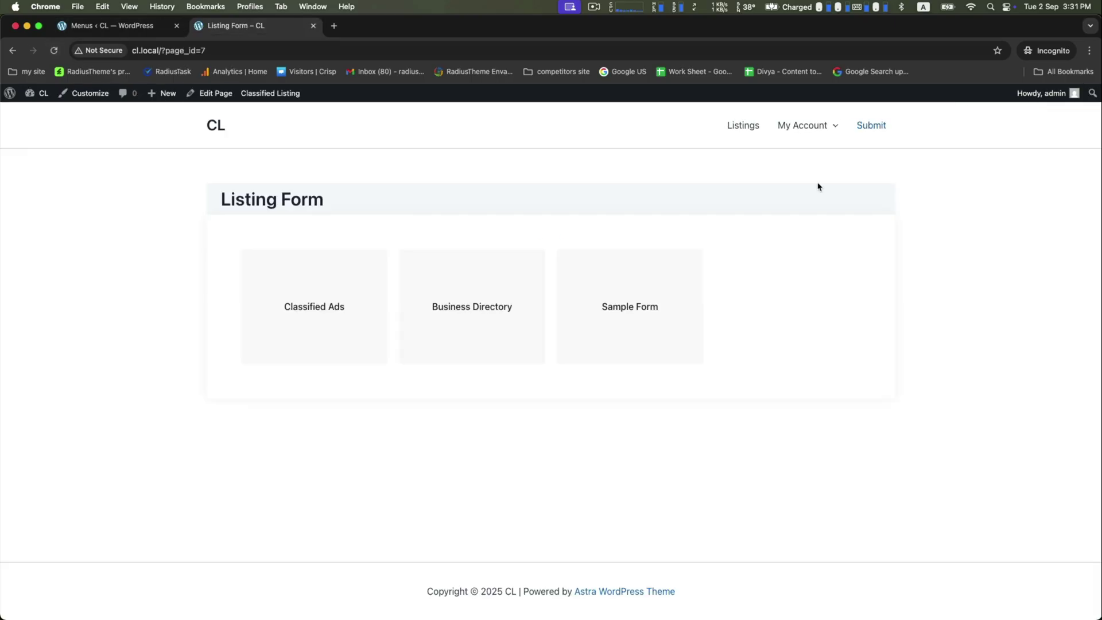
left_click(865, 127)
left_click(308, 317)
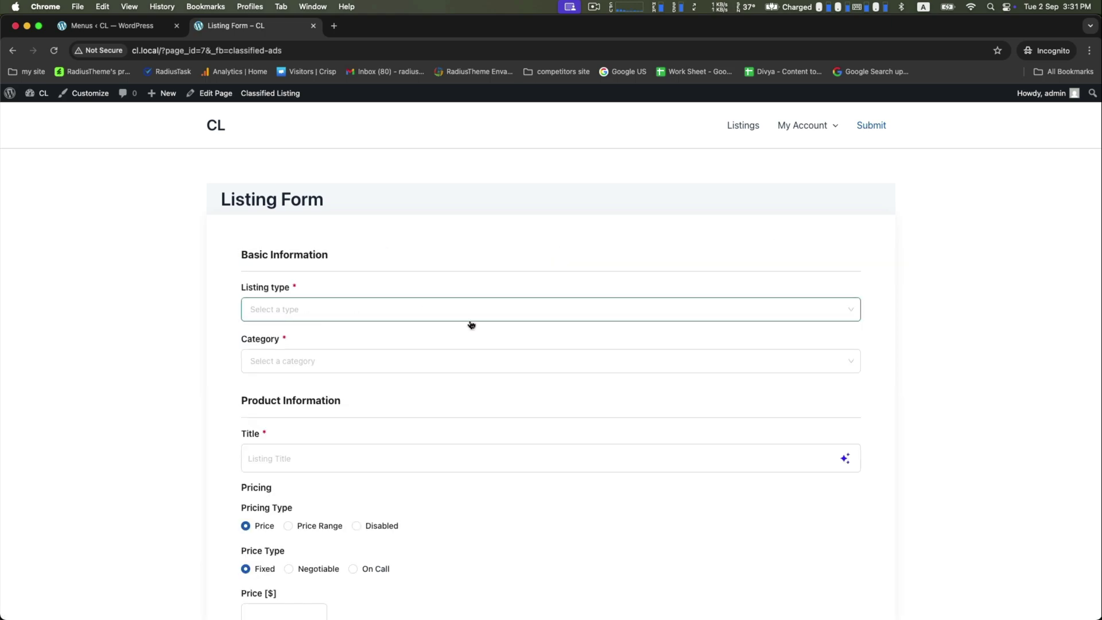
Open the Listings archive page and scroll through the results
left_click(737, 123)
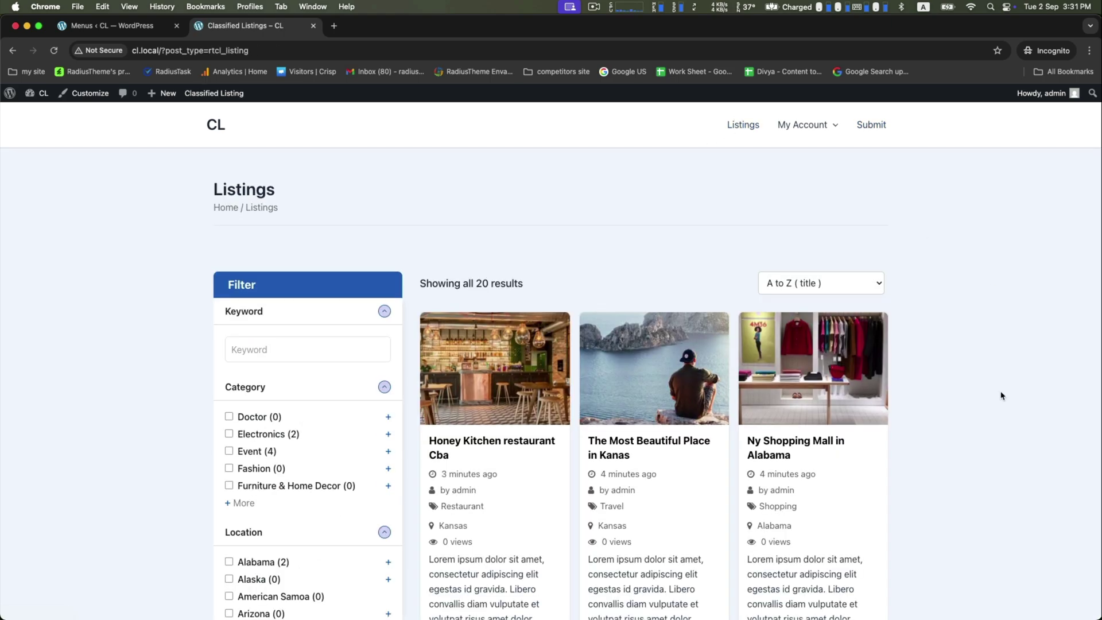
scroll(1001, 396, "down", 6)
scroll(1001, 396, "up", 6)
scroll(1002, 396, "down", 6)
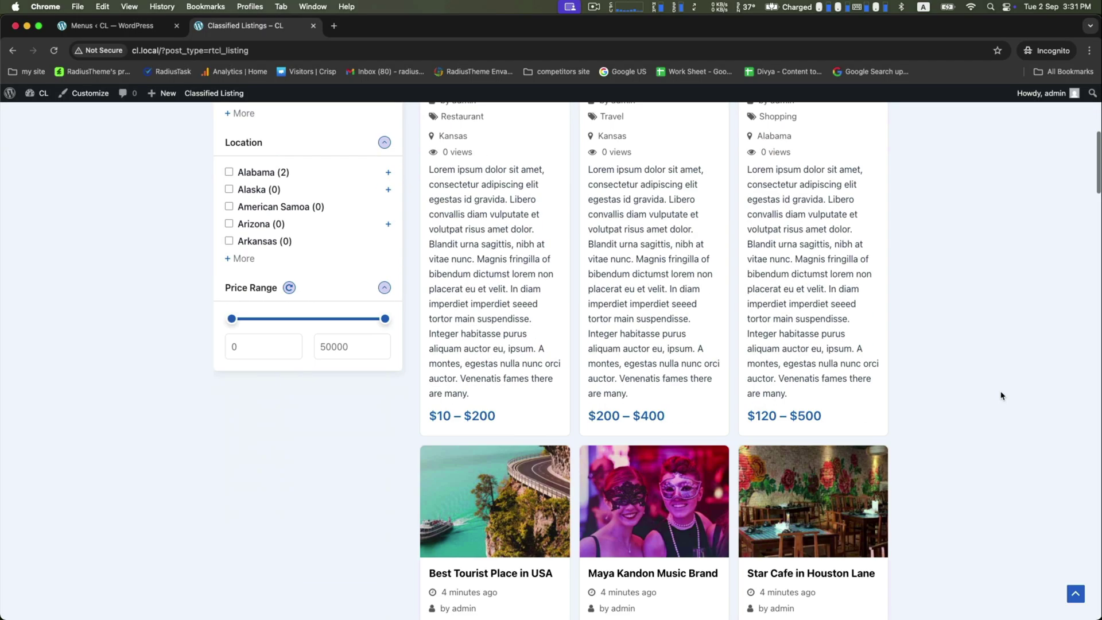
scroll(1001, 396, "up", 6)
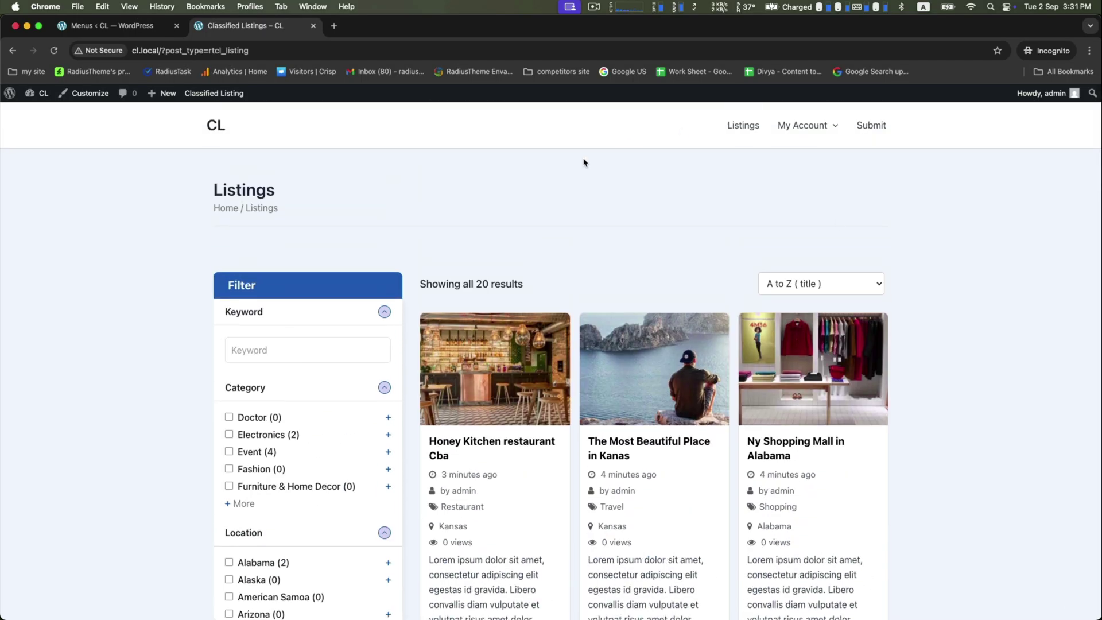
Open My Account, view My Listings and the first row's actions, then return to Dashboard
mouse_move(828, 130)
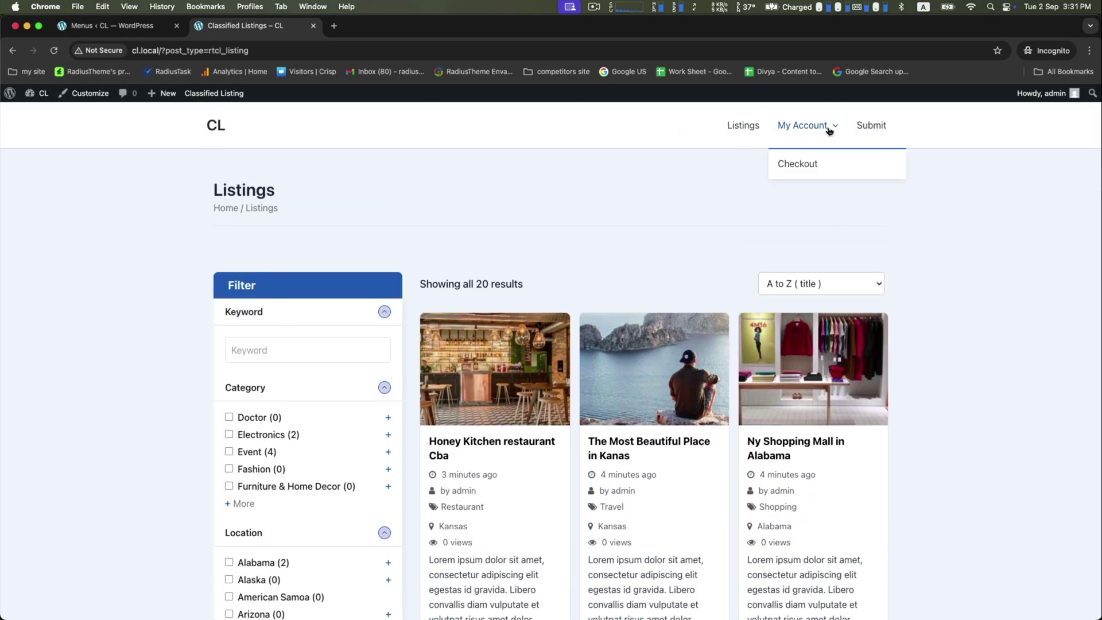
left_click(791, 119)
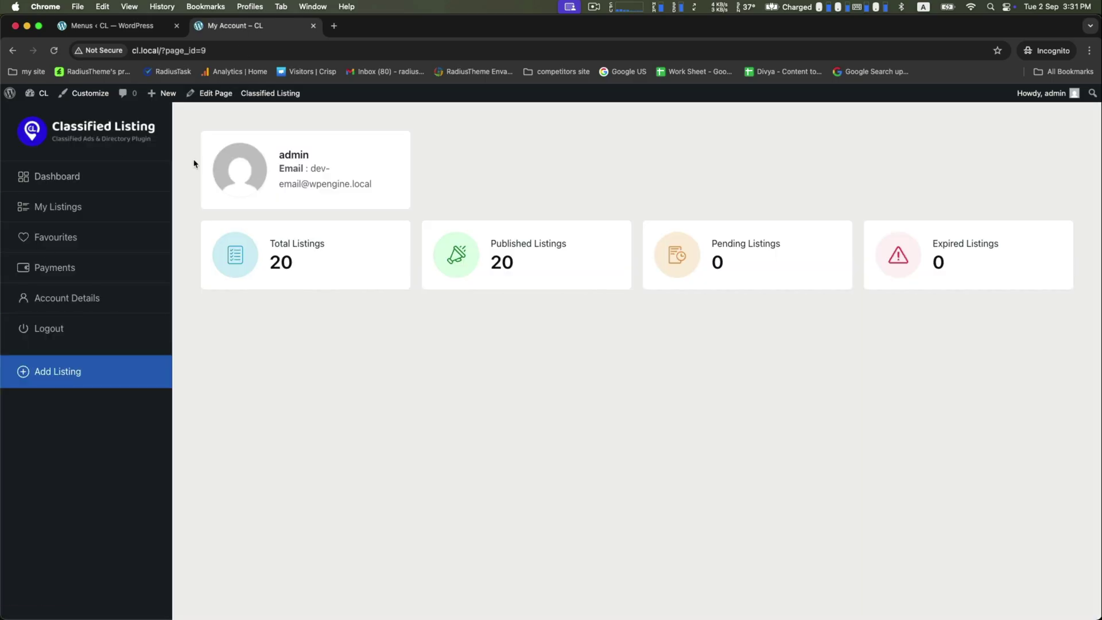
left_click(60, 207)
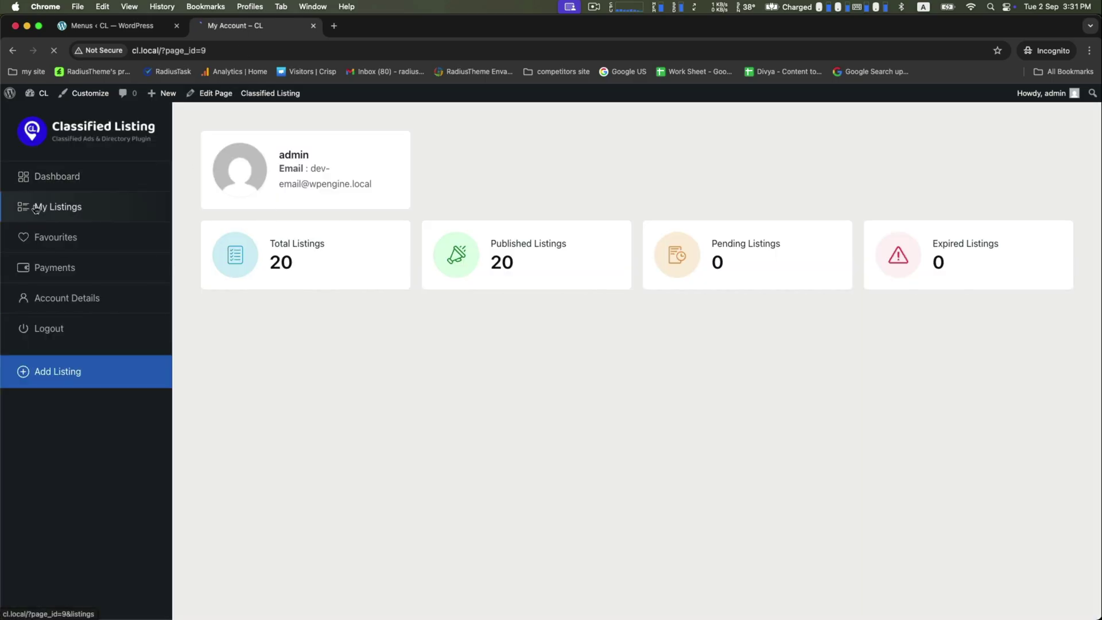
left_click(1028, 264)
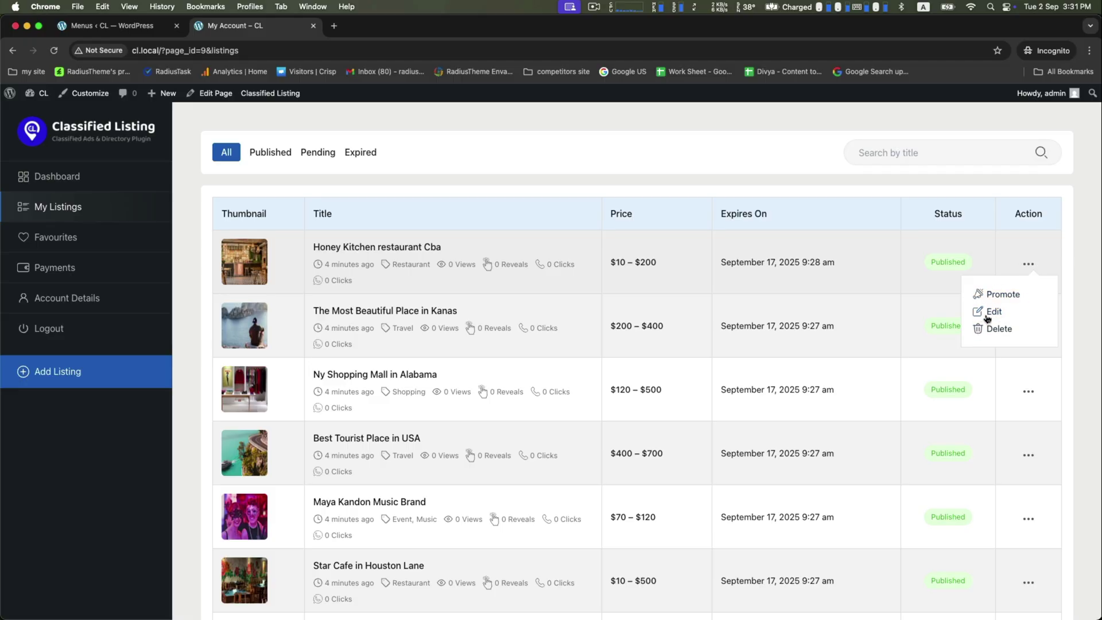
left_click(45, 180)
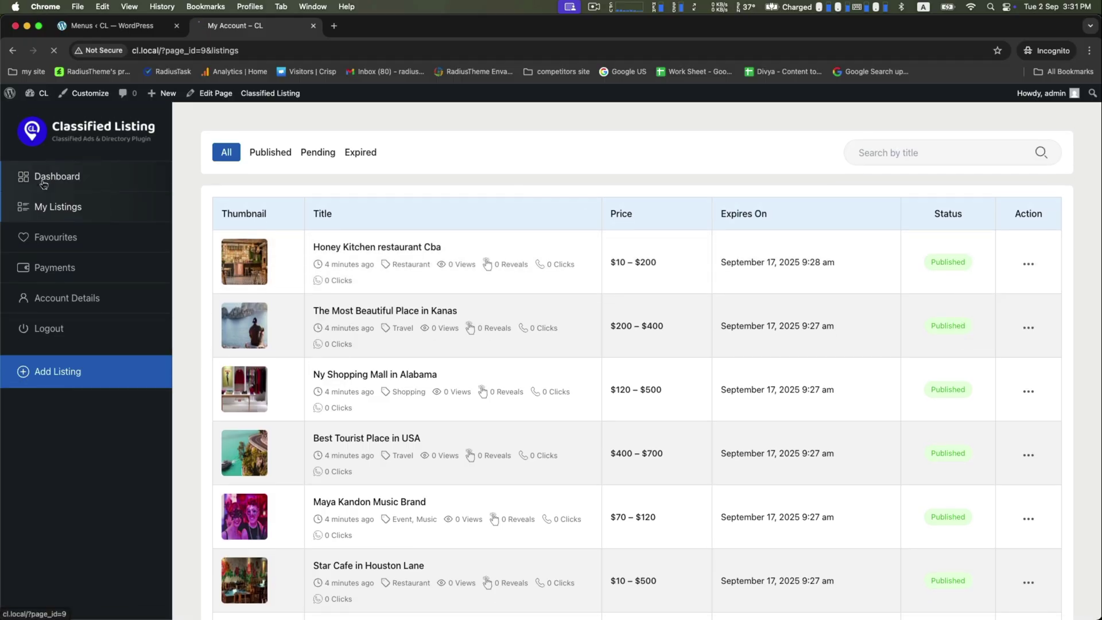